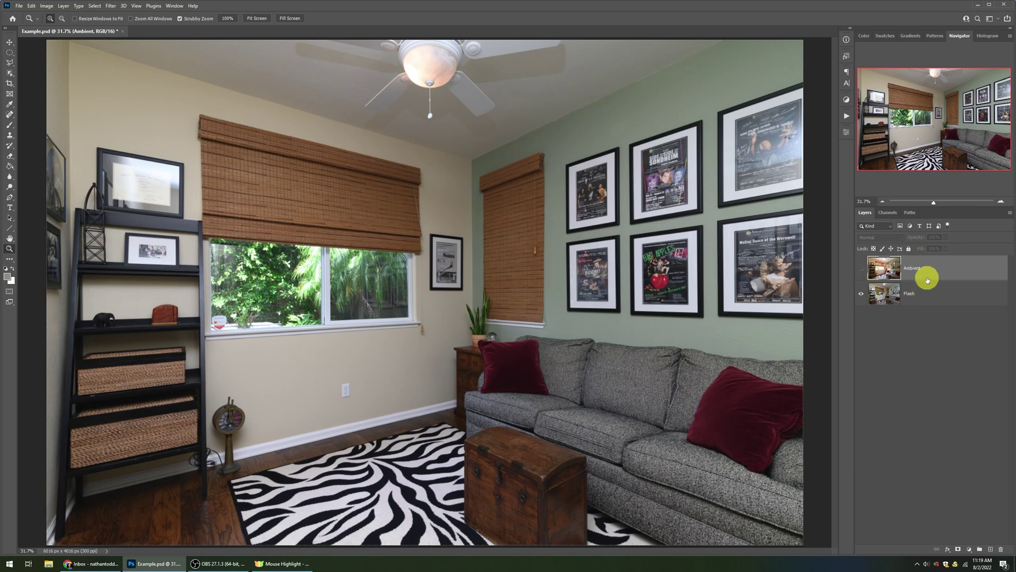
Show the Ambient layer in Luminosity blend mode and view it at 100% opacity on the ceiling
left_click(861, 269)
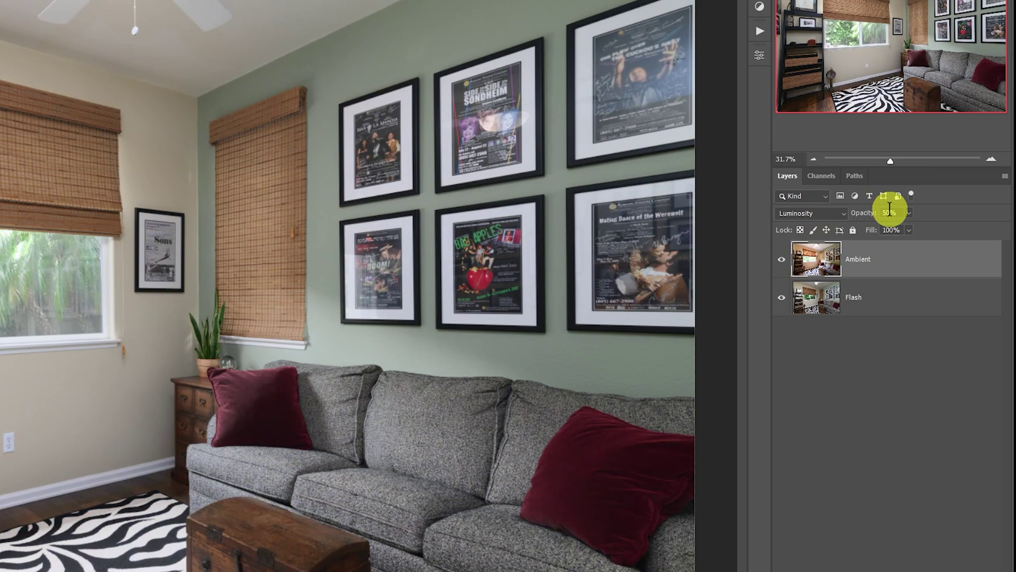
left_click(889, 212)
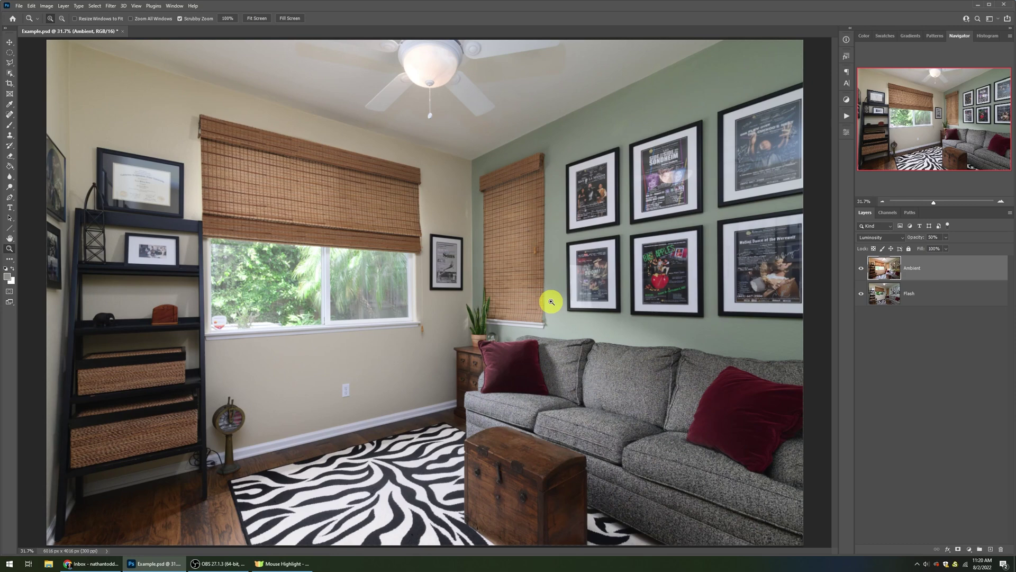
left_click(382, 59)
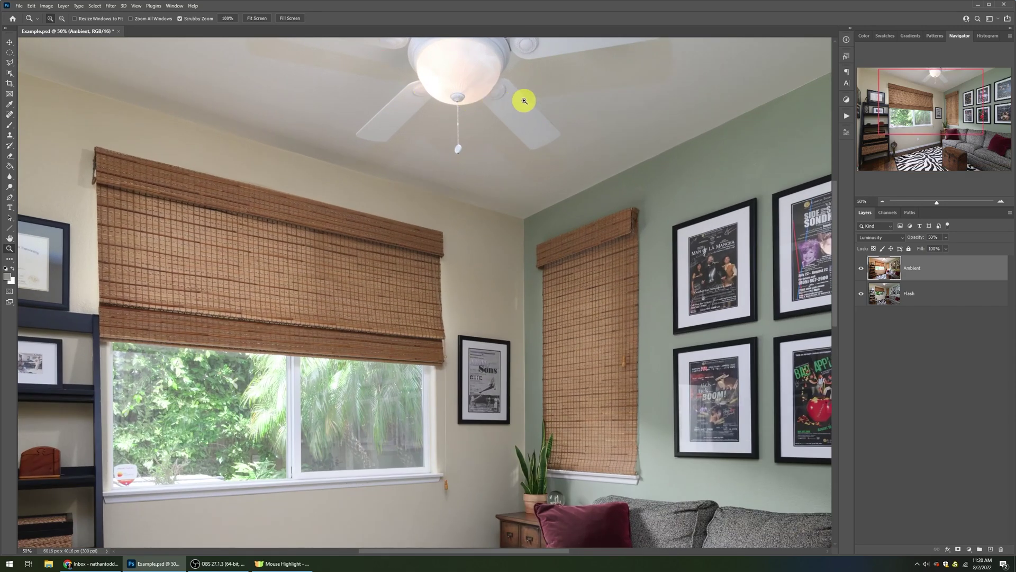
key("v")
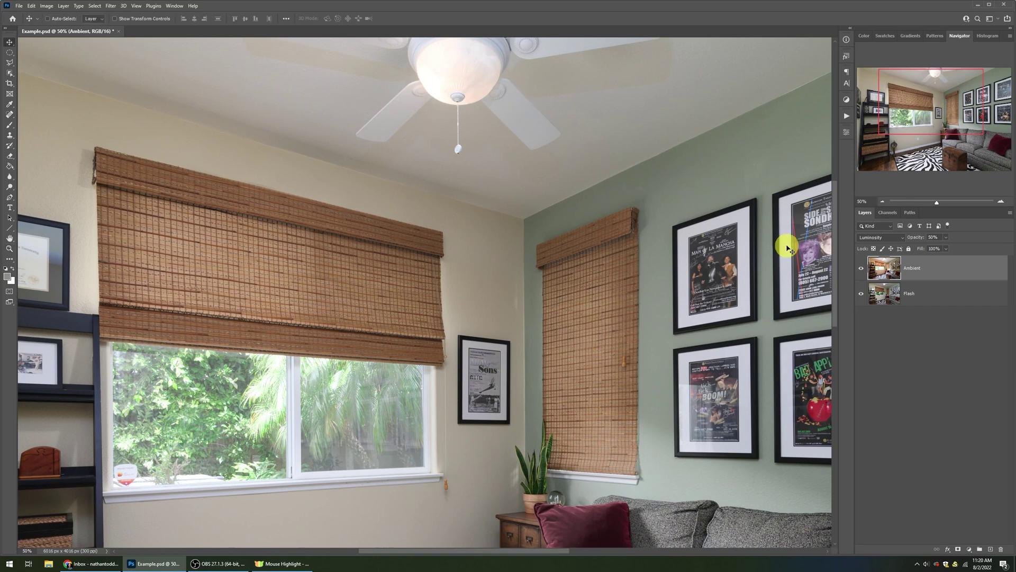
key("0")
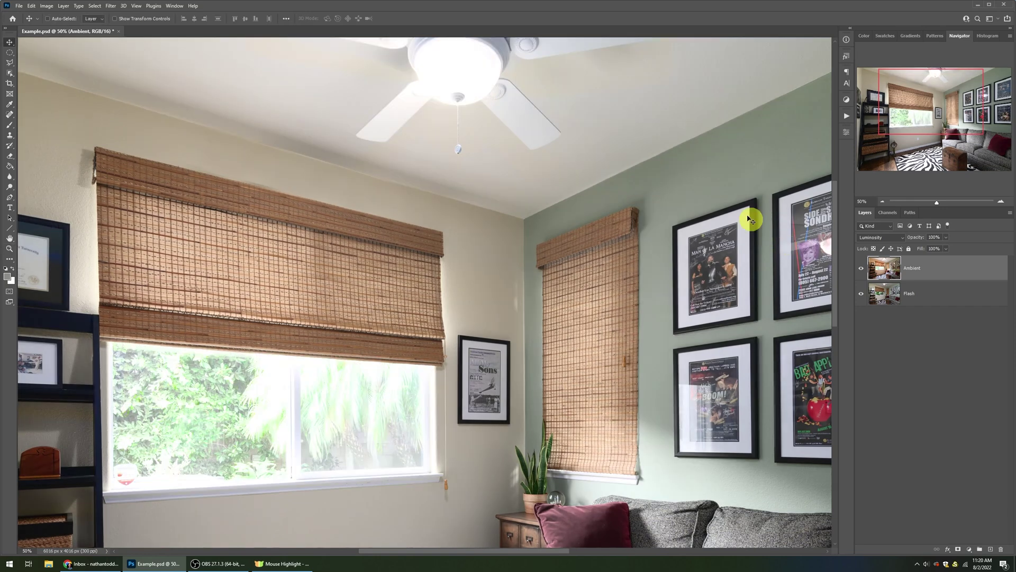
key("z")
left_click_drag(312, 53, 380, 190)
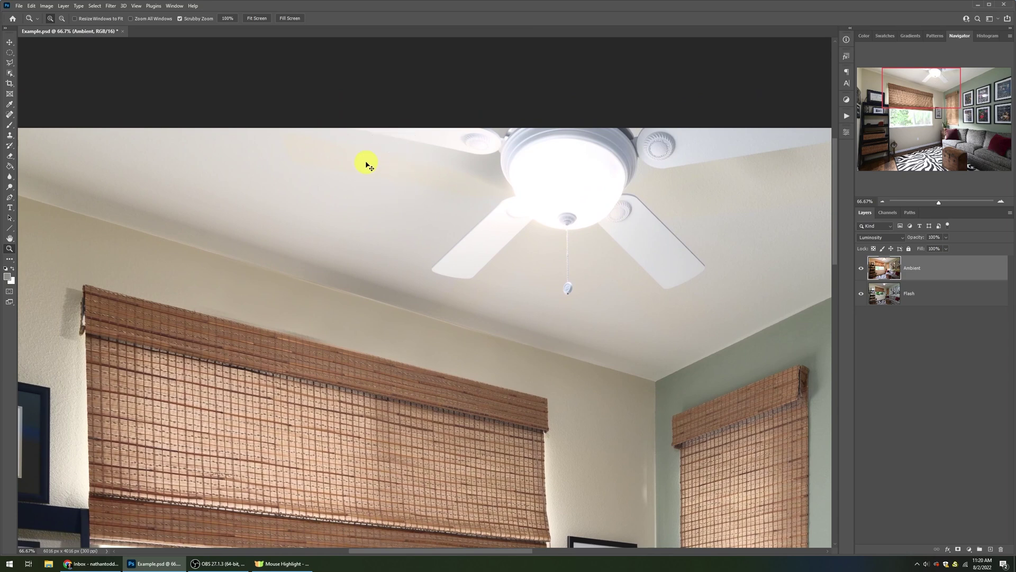
Toggle Ambient off and on to compare with Flash, then return it to 50% opacity
left_click(861, 268)
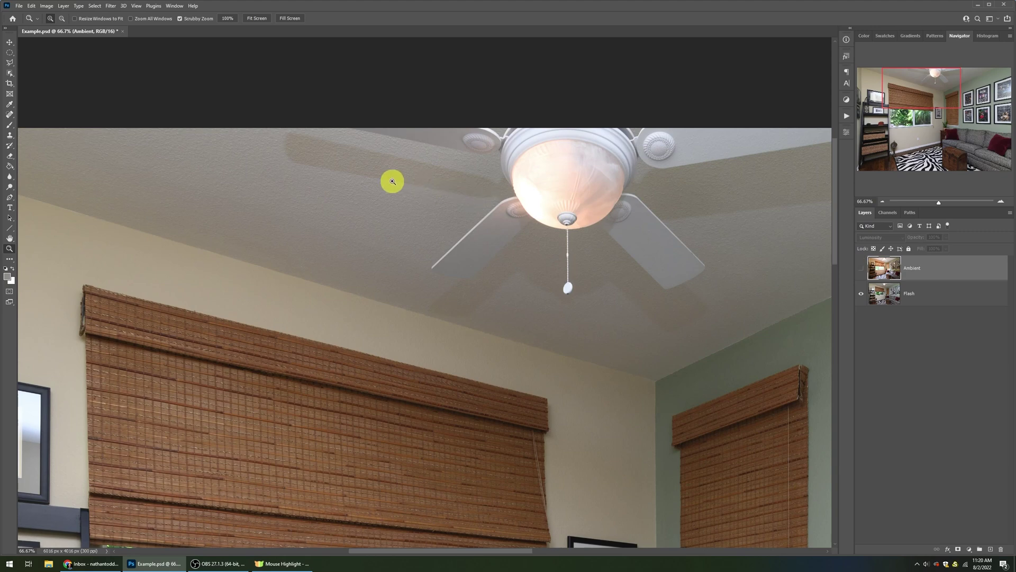
left_click(862, 271)
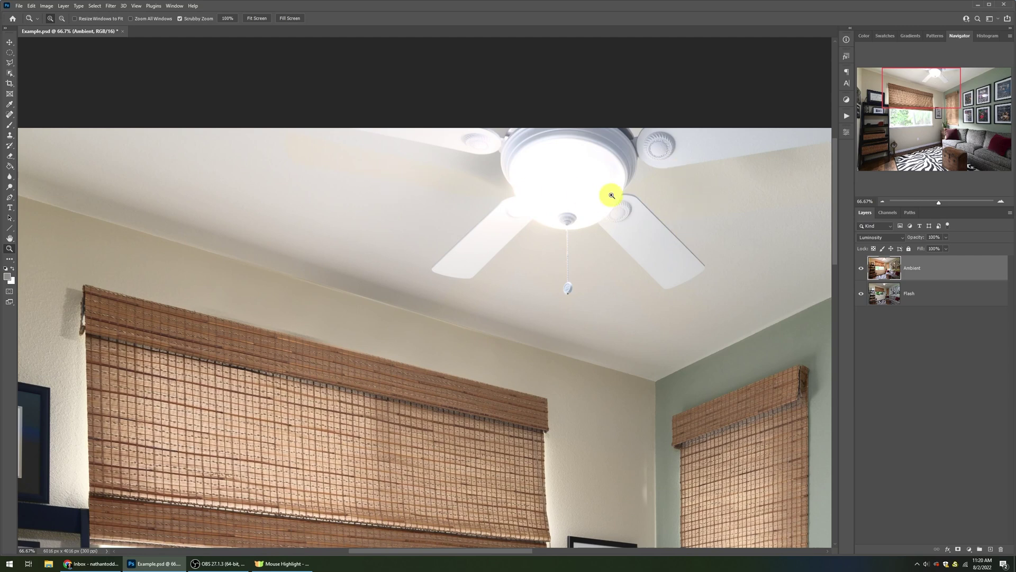
key("ctrl+0")
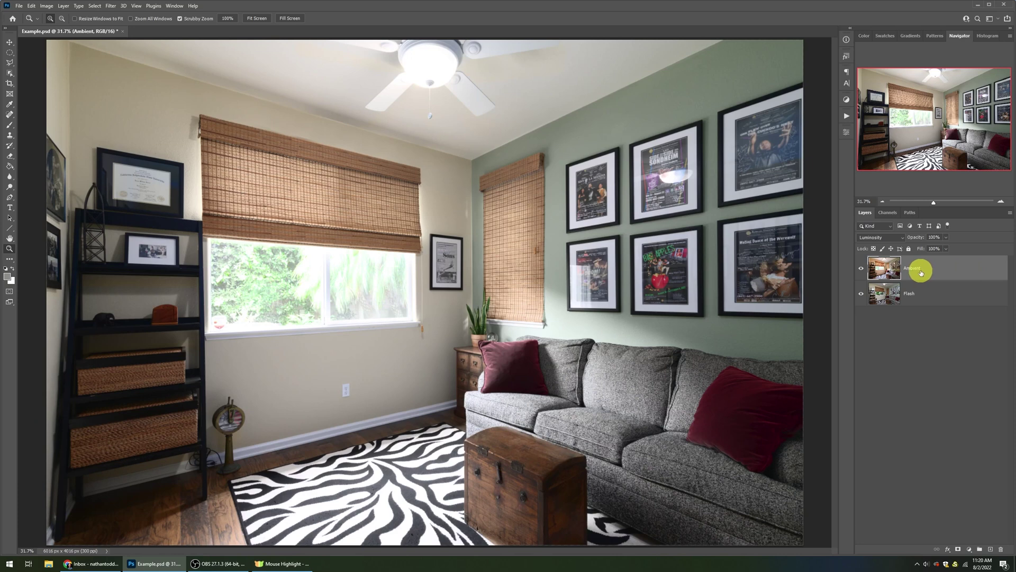
key("v")
key("5")
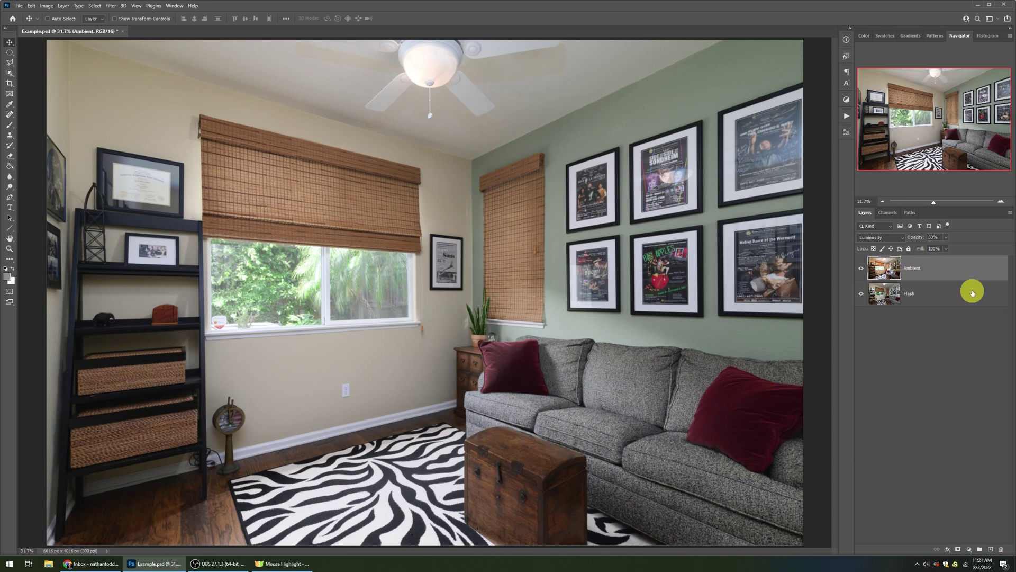
Duplicate Ambient at 100% opacity and give the copy a Hide All black layer mask
key("ctrl+j")
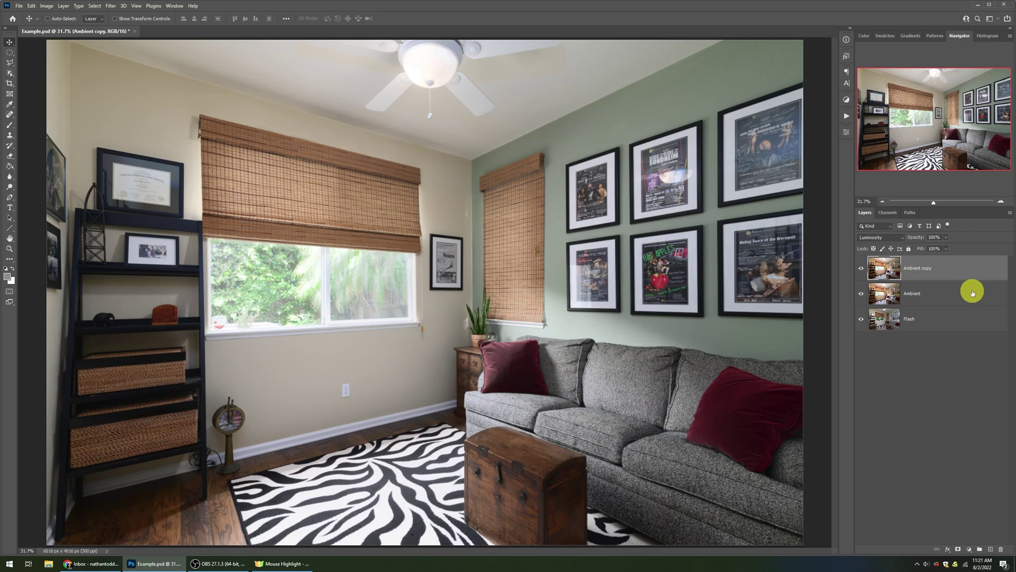
key("0")
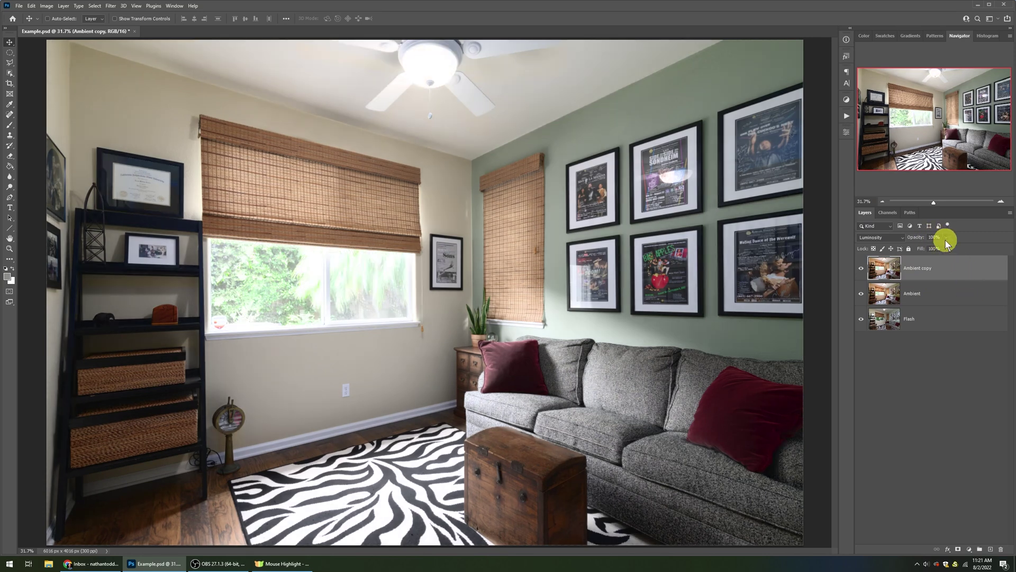
left_click(945, 238)
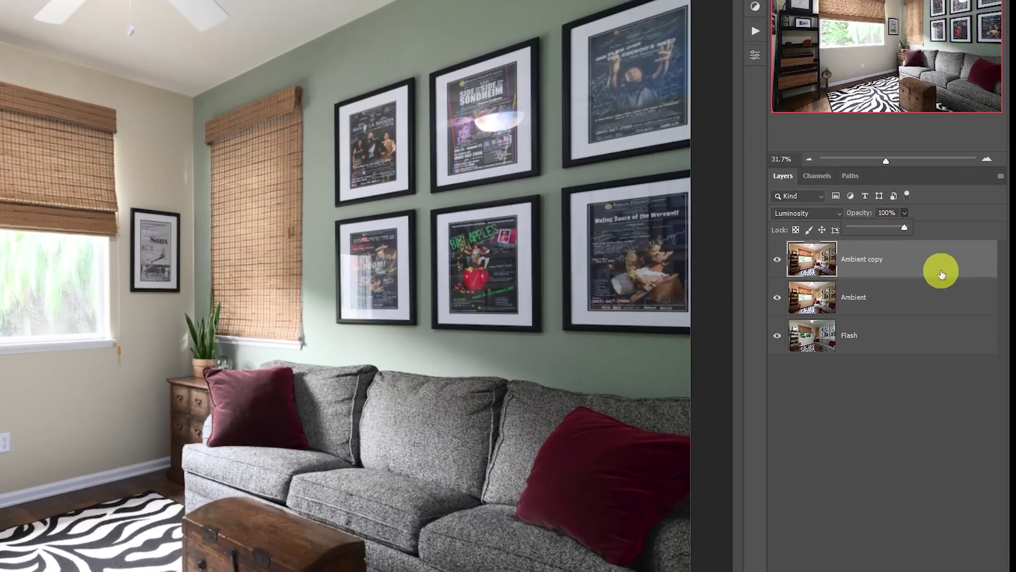
left_click(948, 217)
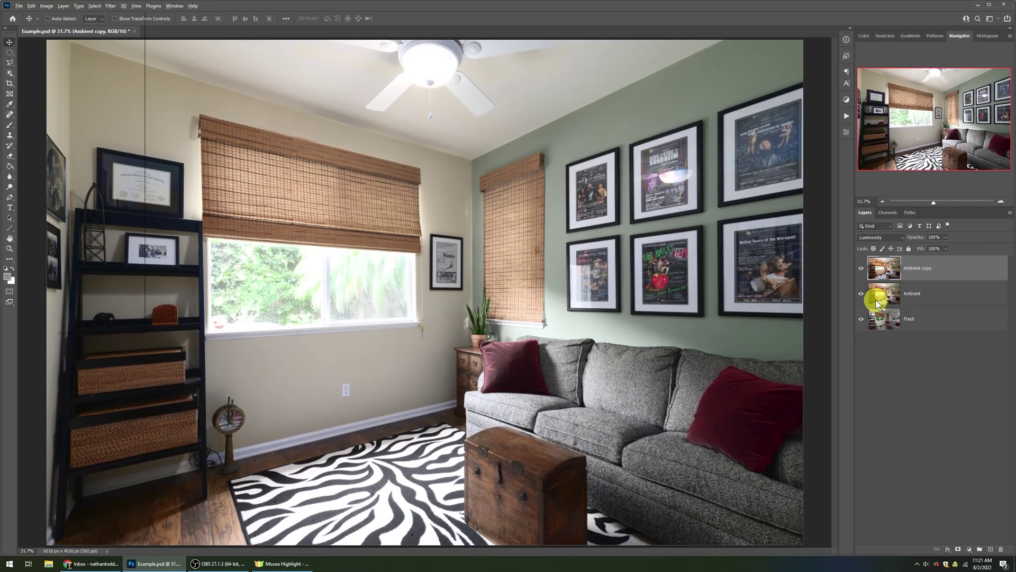
key("alt+l")
key("m")
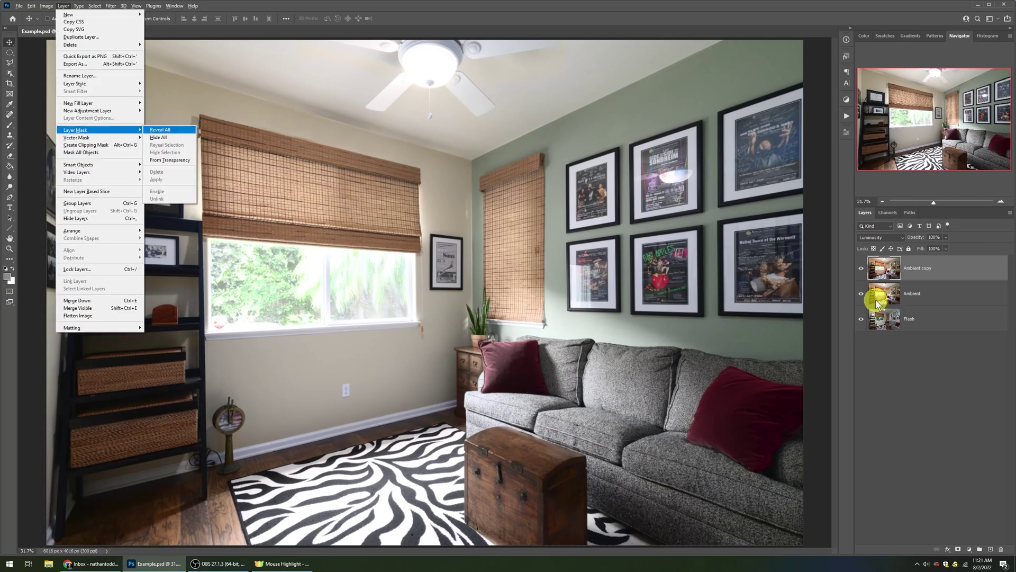
key("h")
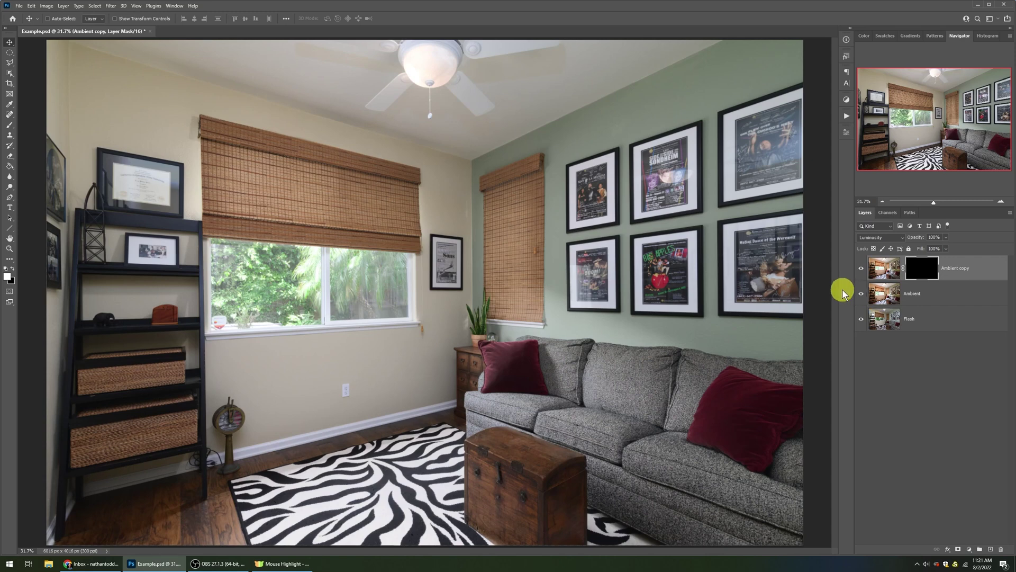
Ready a large Soft Round brush with 30% flow
key("b")
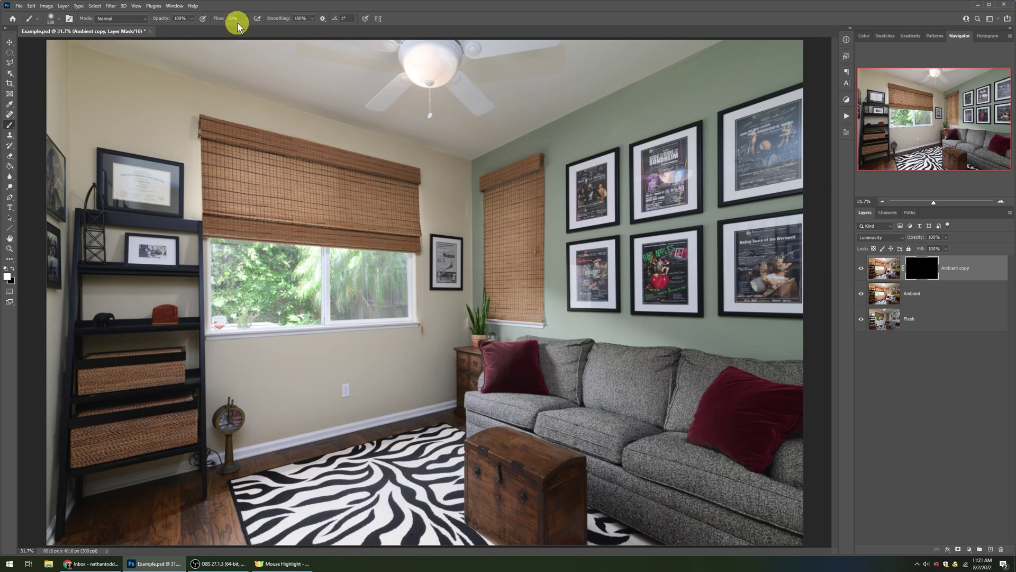
key("Return")
key("bracketright")
key("bracketright")
key("bracketright")
key("bracketright")
key("bracketright")
key("bracketright")
key("bracketright")
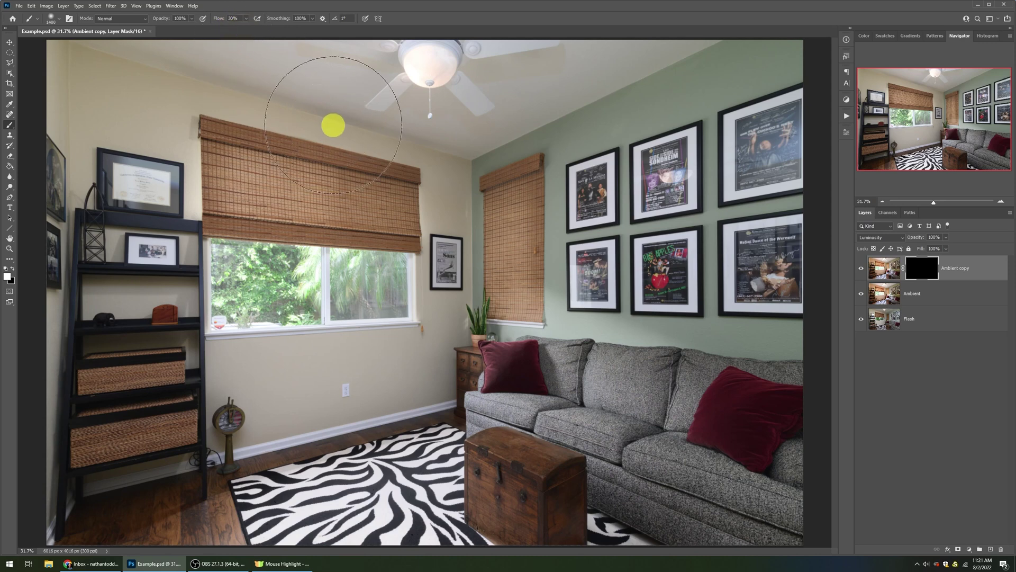
left_click(57, 21)
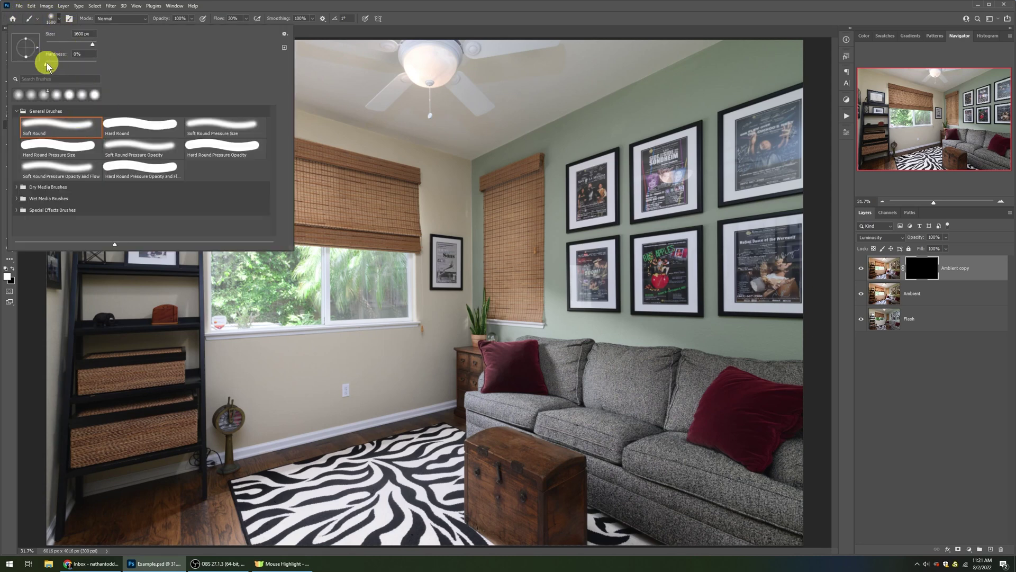
left_click(480, 29)
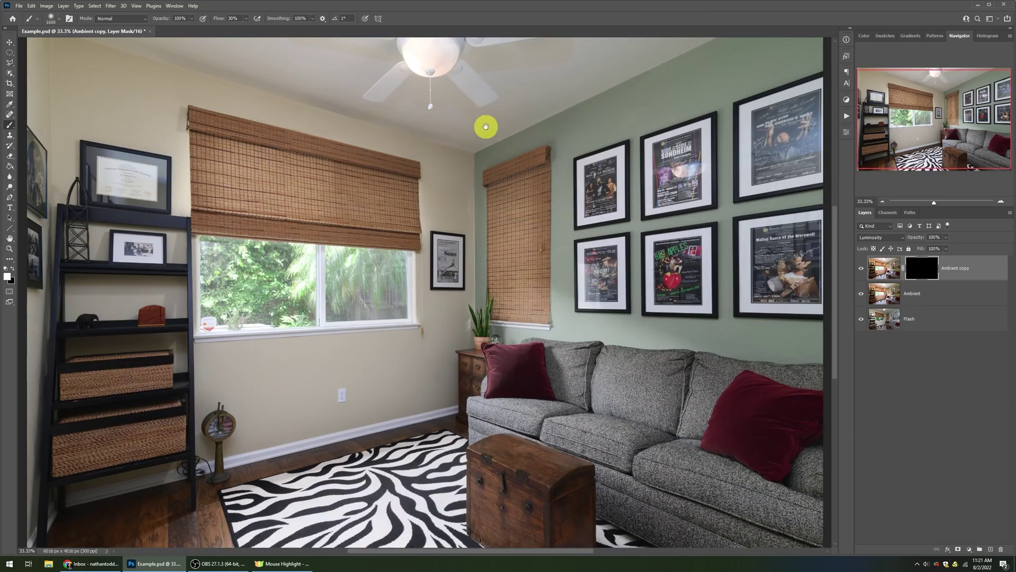
With a 1000 px brush, paint the ceiling left and right of the fan into the mask
left_click_drag(484, 125, 479, 207)
key("ctrl+plus")
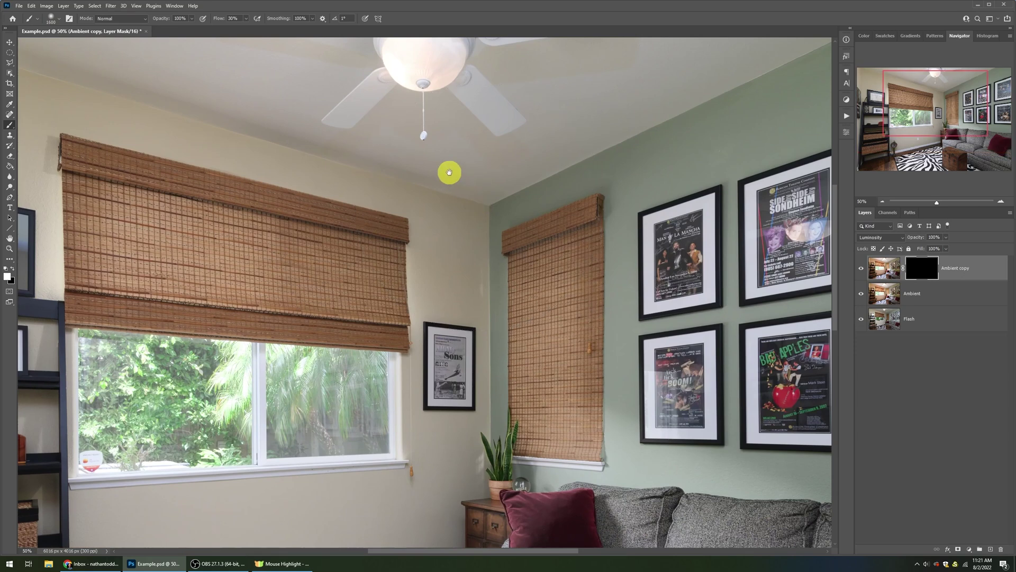
left_click_drag(449, 171, 440, 241)
key("bracketleft")
key("bracketleft")
key("bracketleft")
key("bracketleft")
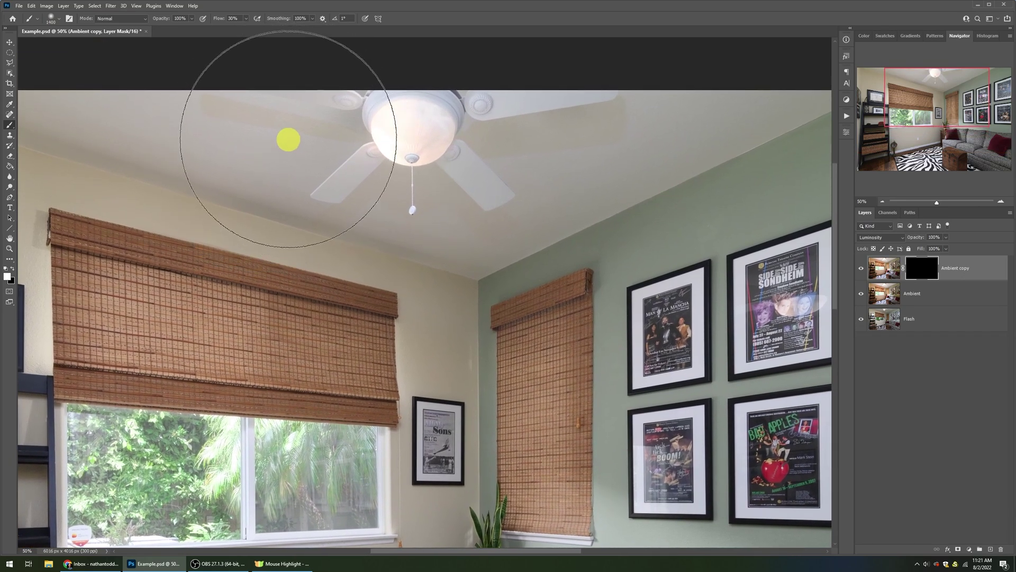
key("bracketleft")
mouse_move(259, 121)
left_mouse_down()
mouse_move(245, 116)
mouse_move(399, 142)
left_mouse_up()
left_click(565, 136)
left_click(599, 132)
Build up the ambient look along the ceiling and reveal it on the right-hand blind
key("ctrl+minus")
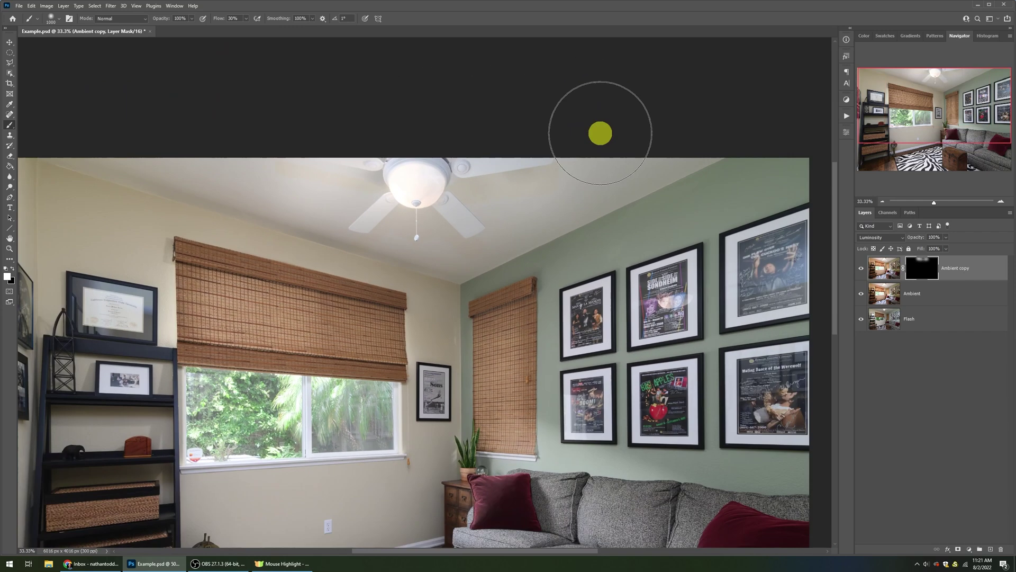
left_click(302, 184)
left_click(243, 170)
left_click(166, 168)
left_click(414, 226)
left_click(463, 326)
left_click(483, 356)
left_click(509, 321)
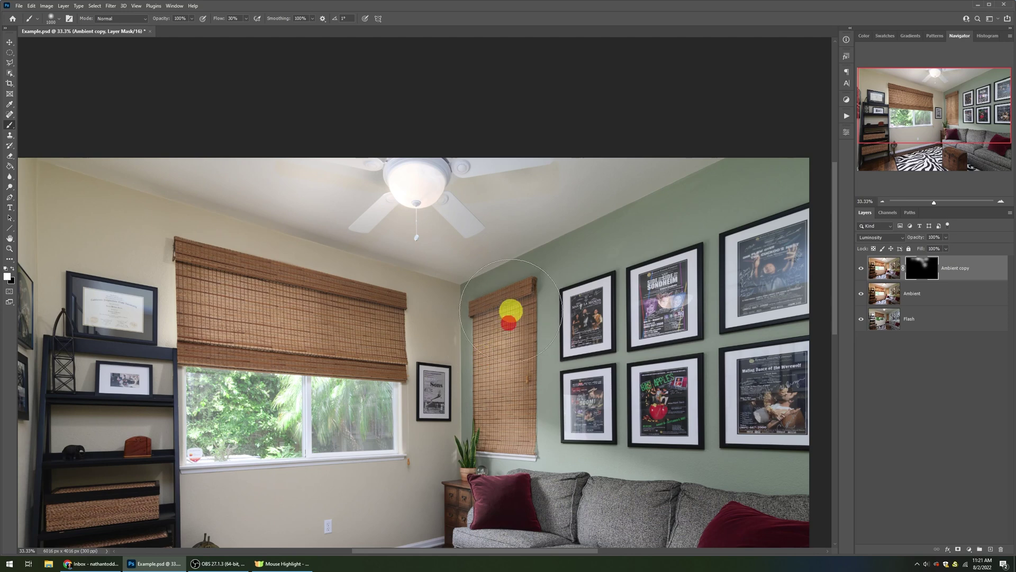
Paint more of the ceiling on either side of the fan into the mask
key("ctrl+0")
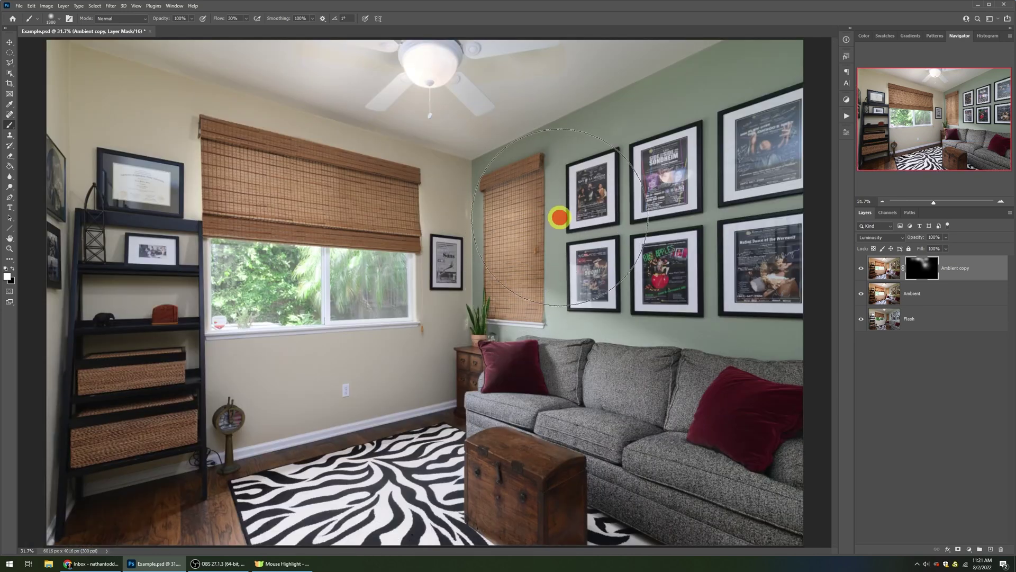
left_click(498, 86)
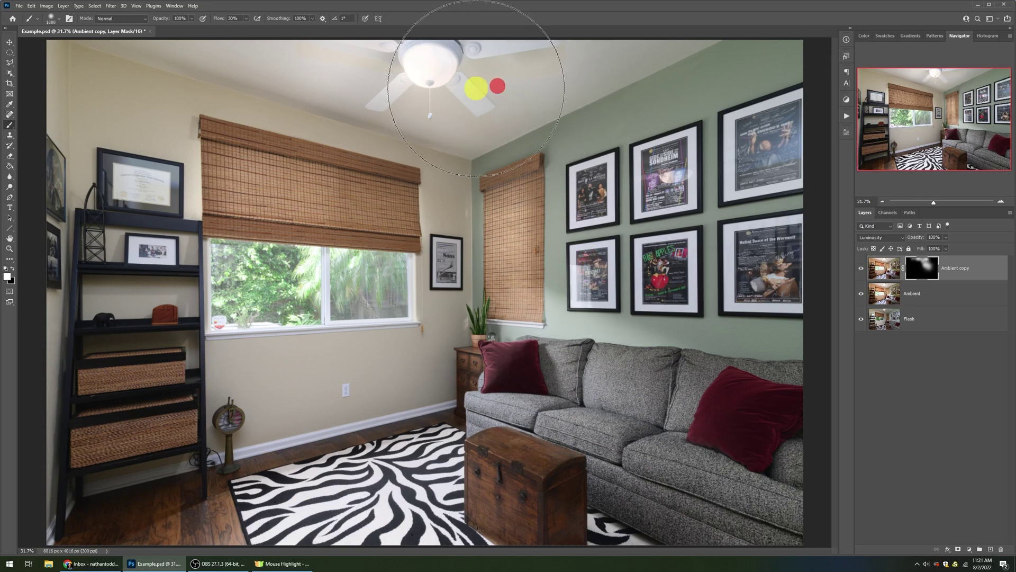
key("ctrl+plus")
mouse_move(470, 87)
left_mouse_down()
mouse_move(466, 159)
mouse_move(448, 164)
left_mouse_up()
left_click(340, 128)
left_click(494, 130)
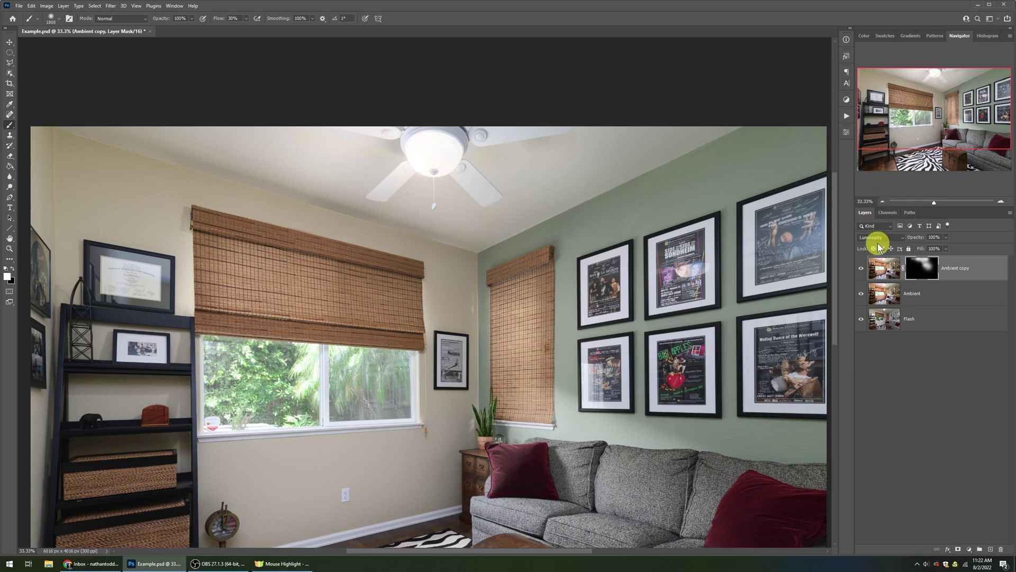
Toggle the Ambient layers' visibility to compare Flash alone with the blend, then select Flash
left_click(861, 320, "alt")
left_click(861, 321, "alt")
left_click(862, 320, "alt")
left_click(862, 320, "alt")
left_click(861, 320, "alt")
left_click(862, 320, "alt")
left_click(861, 320, "alt")
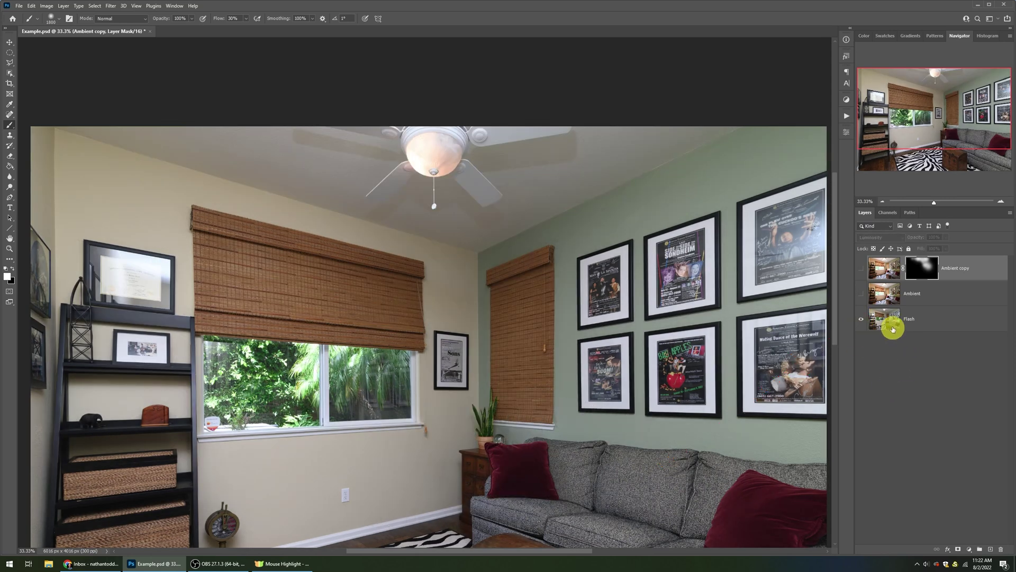
left_click(888, 321)
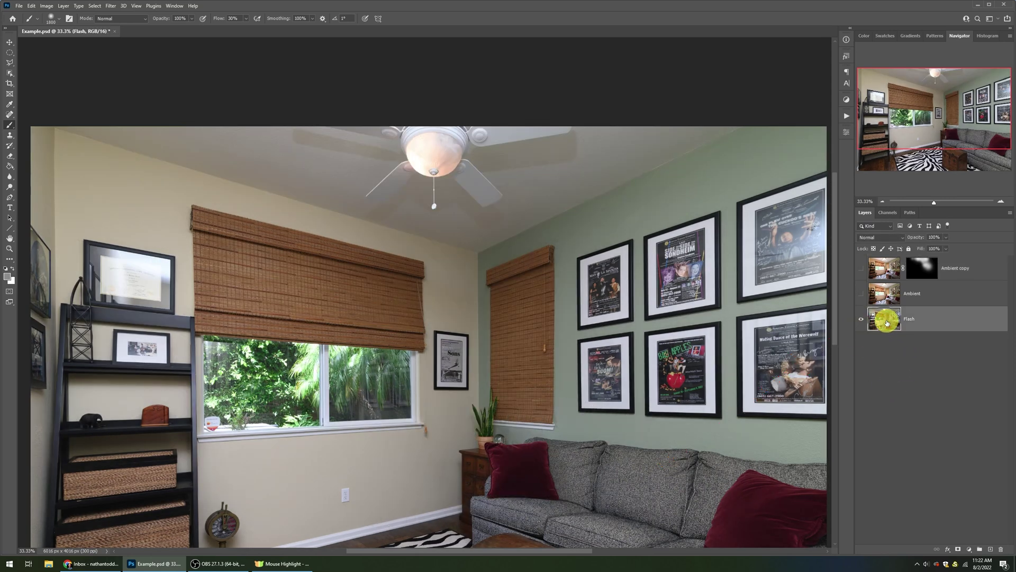
Set the foreground to the ceiling's grey #8b8783, show the Ambient layers, and select Ambient copy
left_click(7, 277)
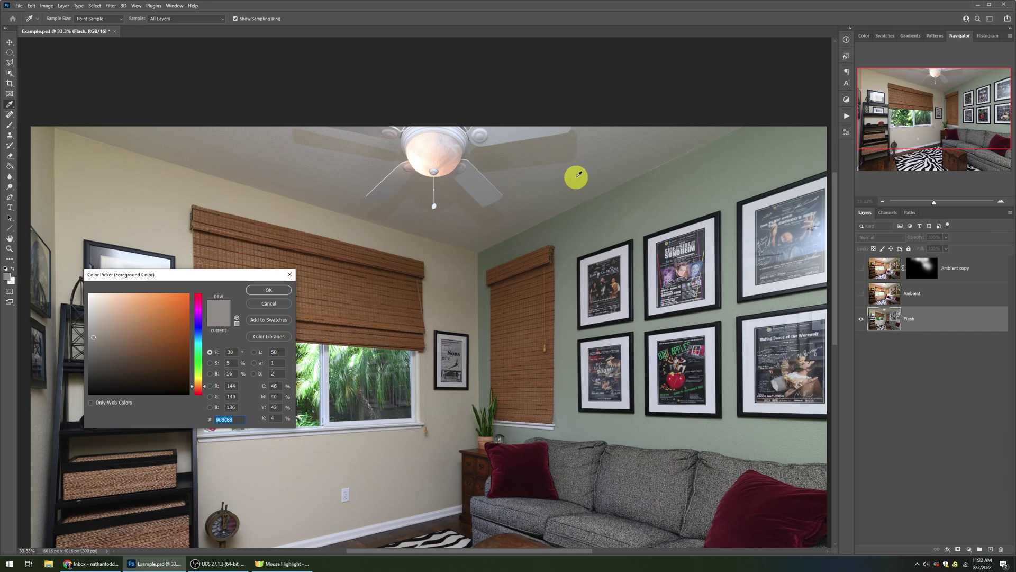
left_click(370, 160)
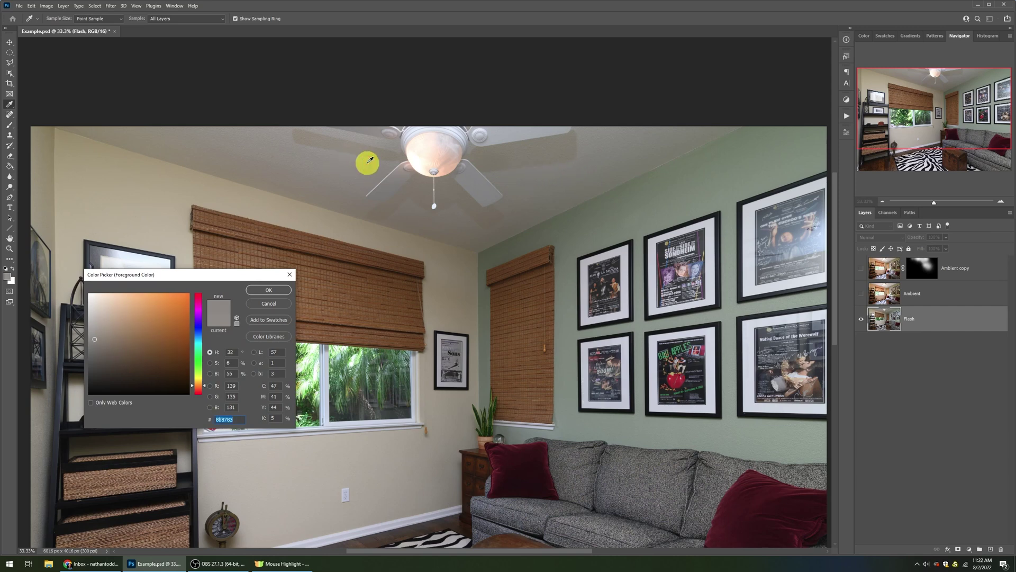
left_click(269, 290)
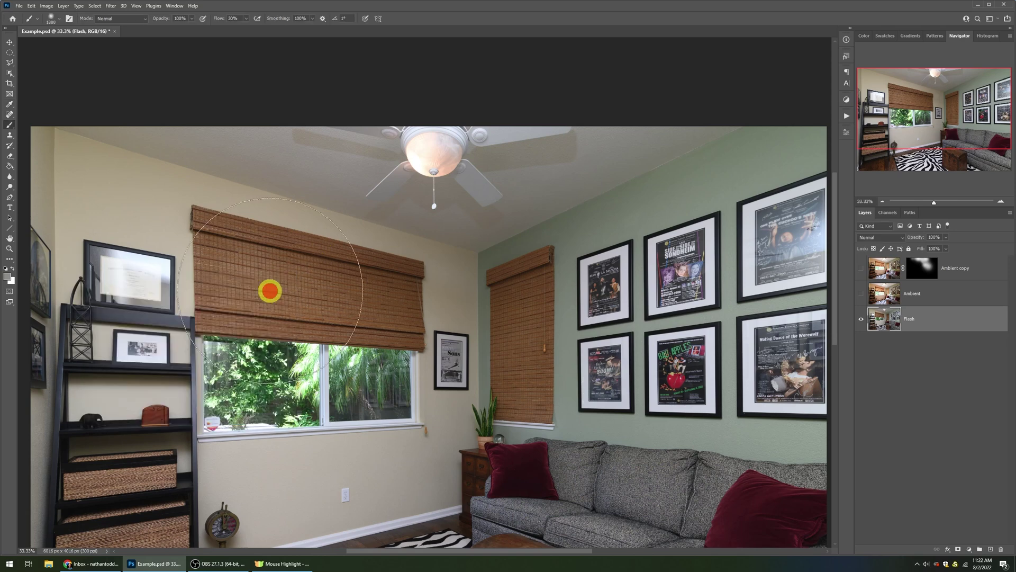
left_click(862, 319, "alt")
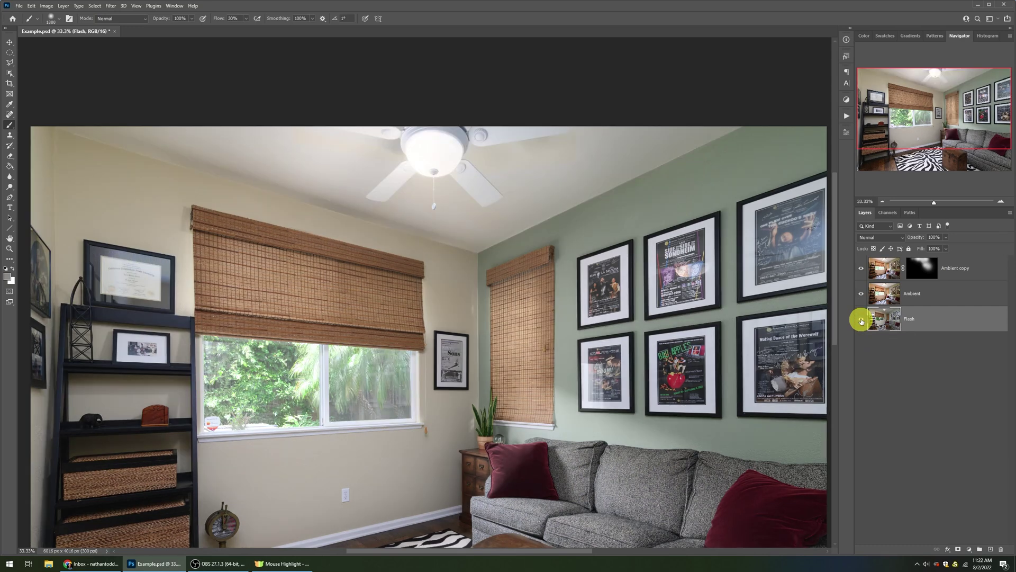
left_click(887, 268)
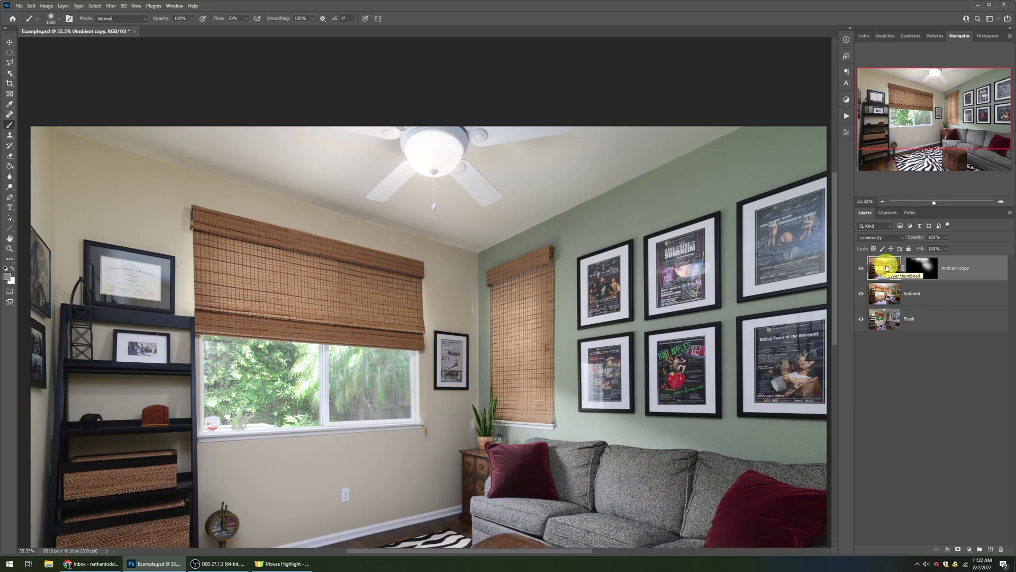
Add a Solid Color fill layer, Color Fill 1, in Color mode using the sampled grey
key("alt+l")
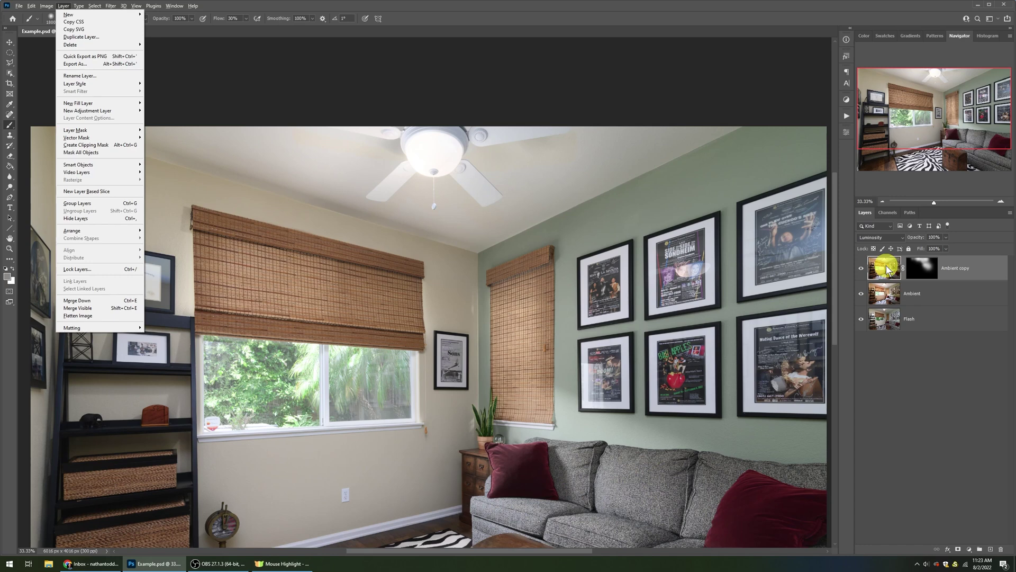
left_click(80, 104)
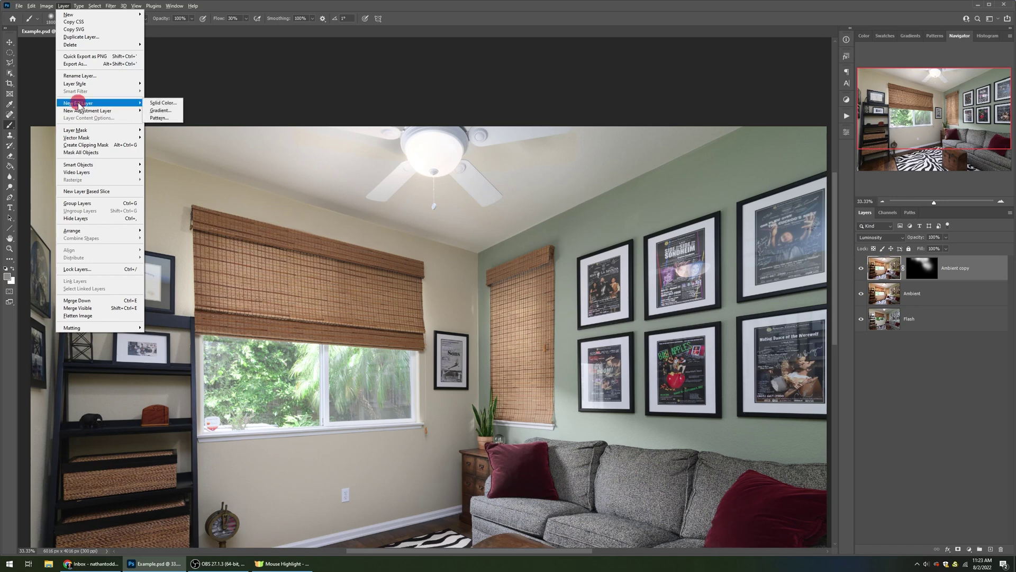
left_click(164, 102)
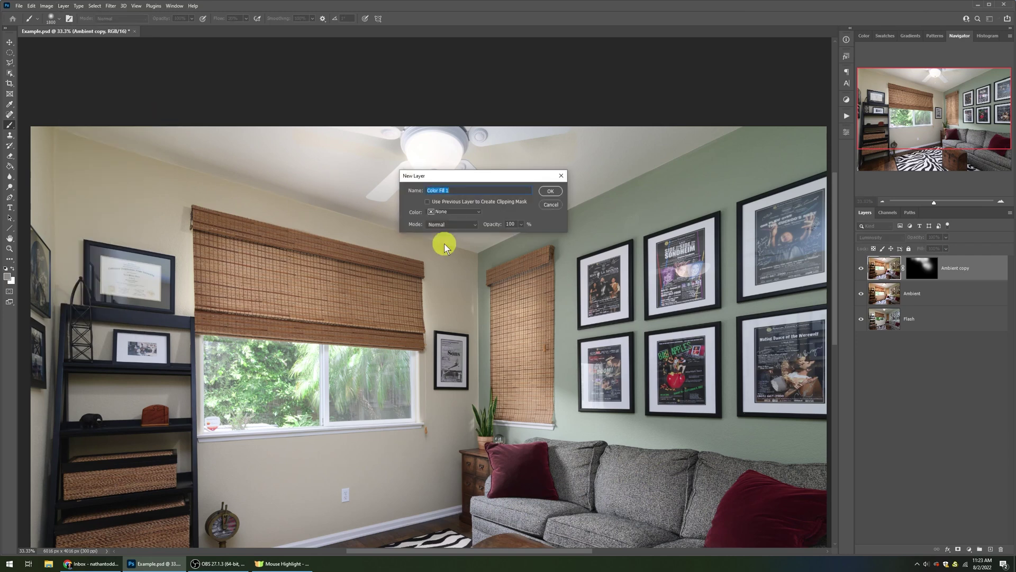
left_click(470, 223)
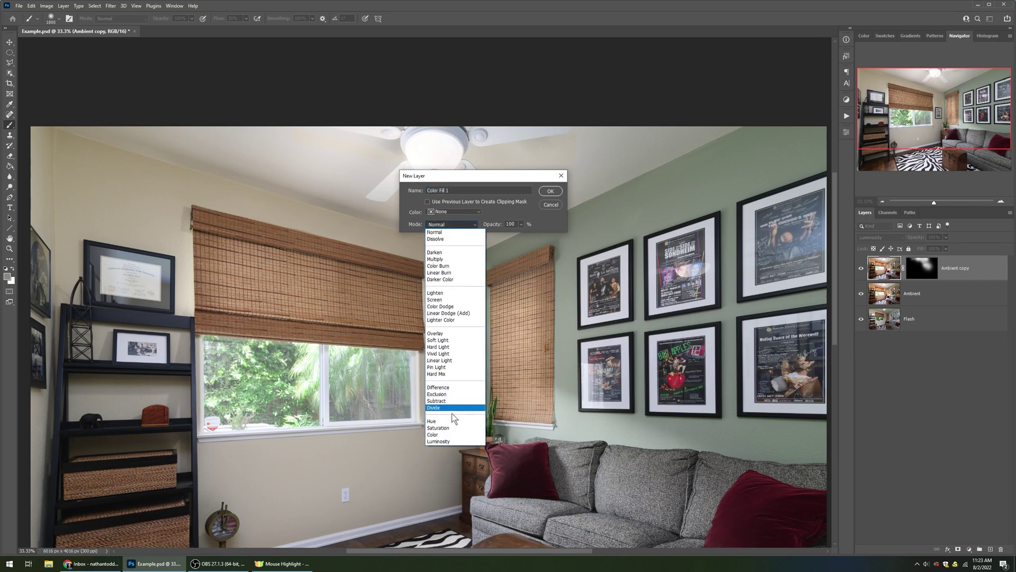
left_click(452, 435)
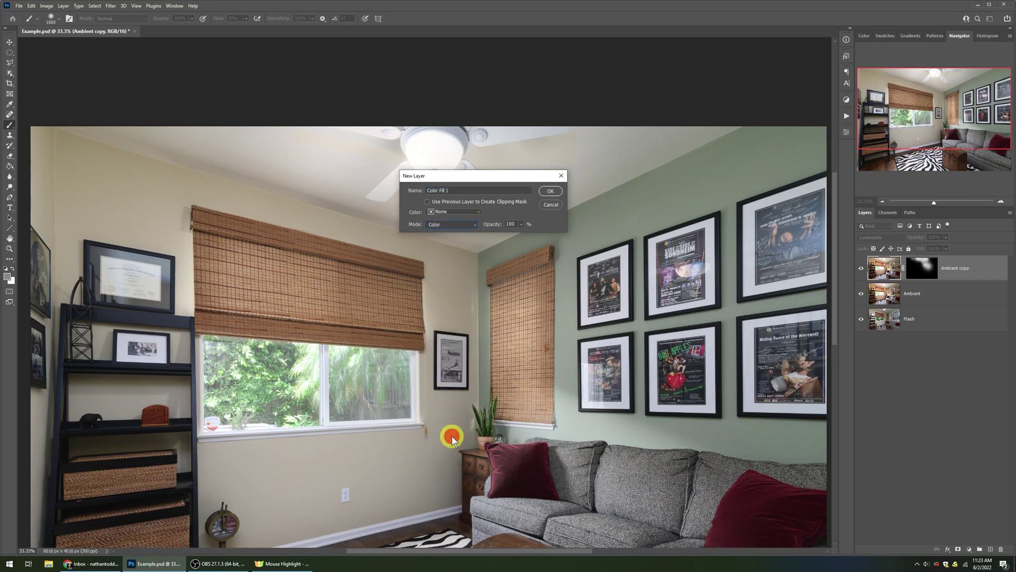
left_click(551, 191)
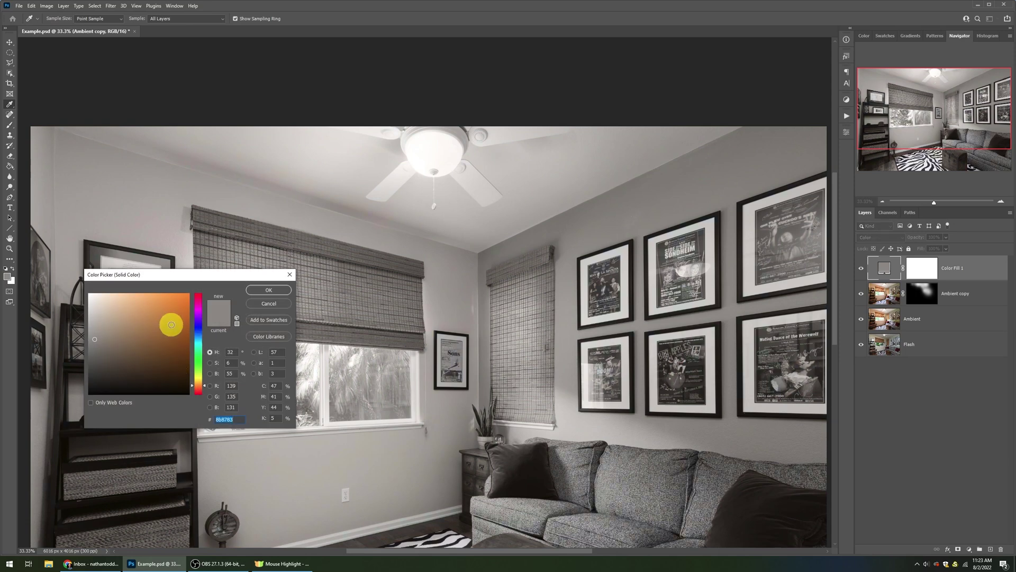
left_click(261, 291)
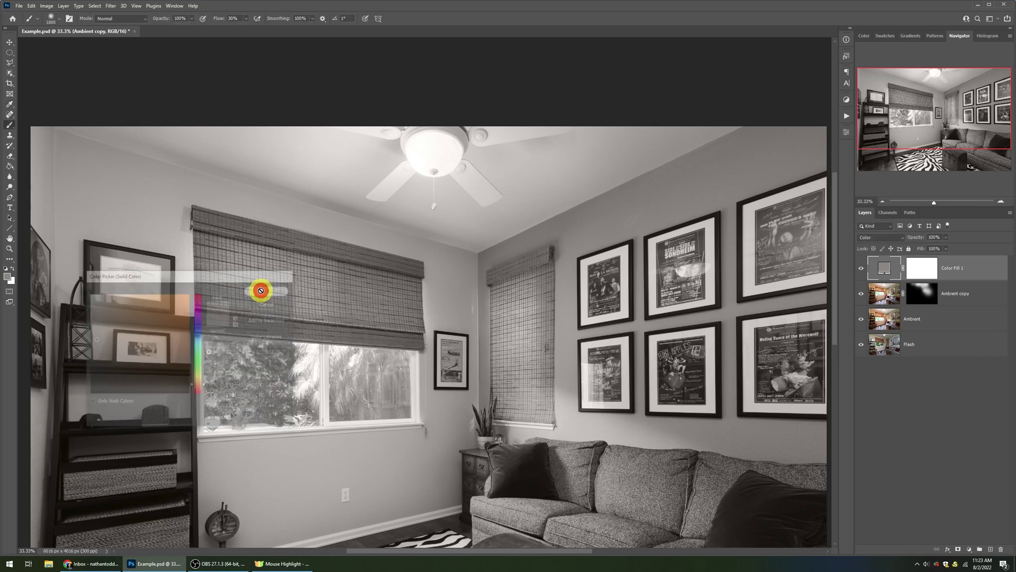
Invert the Color Fill 1 mask to black and paint it in over the ceiling near the fan
left_click(922, 268)
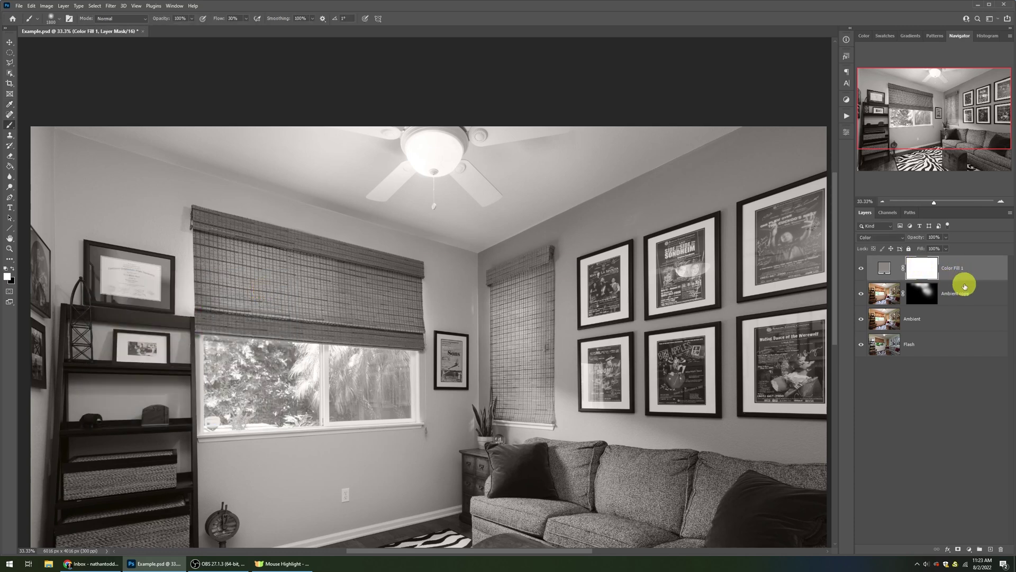
key("ctrl+i")
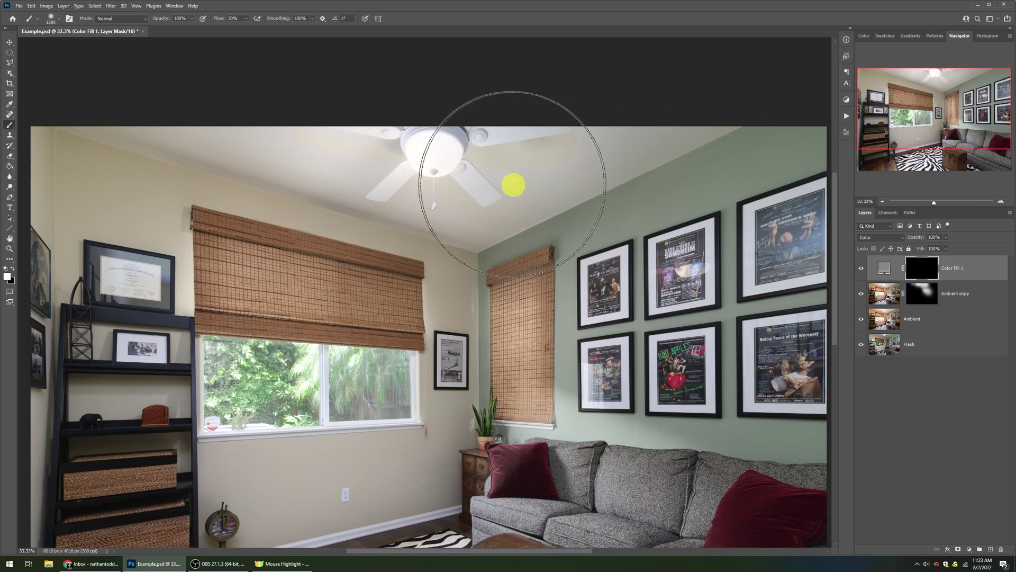
key("bracketleft")
key("bracketleft")
key("bracketleft")
key("bracketleft")
key("bracketleft")
key("bracketleft")
key("bracketleft")
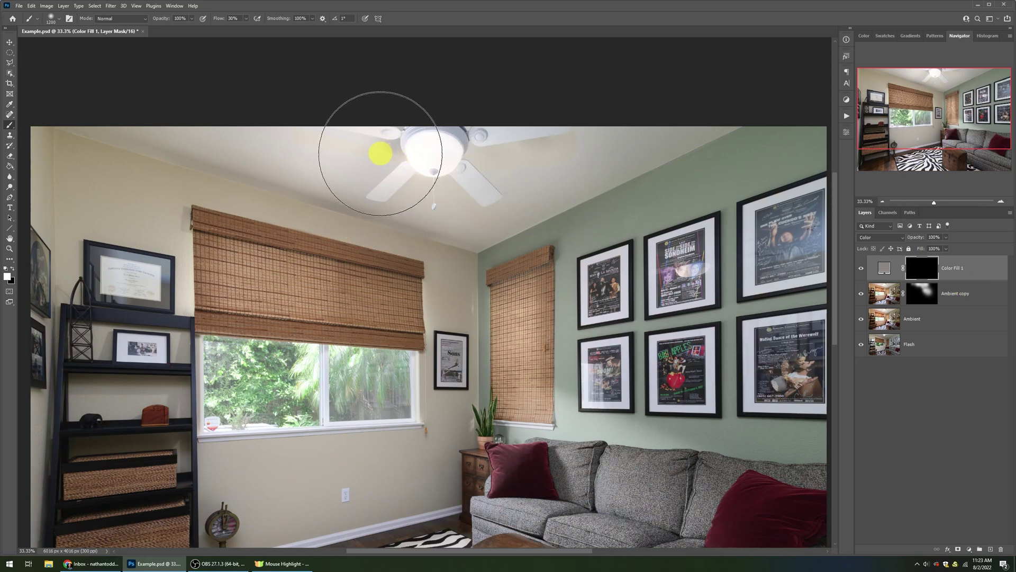
mouse_move(377, 154)
left_mouse_down()
mouse_move(274, 137)
mouse_move(470, 162)
mouse_move(570, 139)
mouse_move(476, 189)
mouse_move(221, 131)
mouse_move(411, 164)
mouse_move(482, 164)
mouse_move(579, 141)
left_mouse_up()
Zoom into the ceiling and toggle Color Fill 1 off and on to compare
key("z")
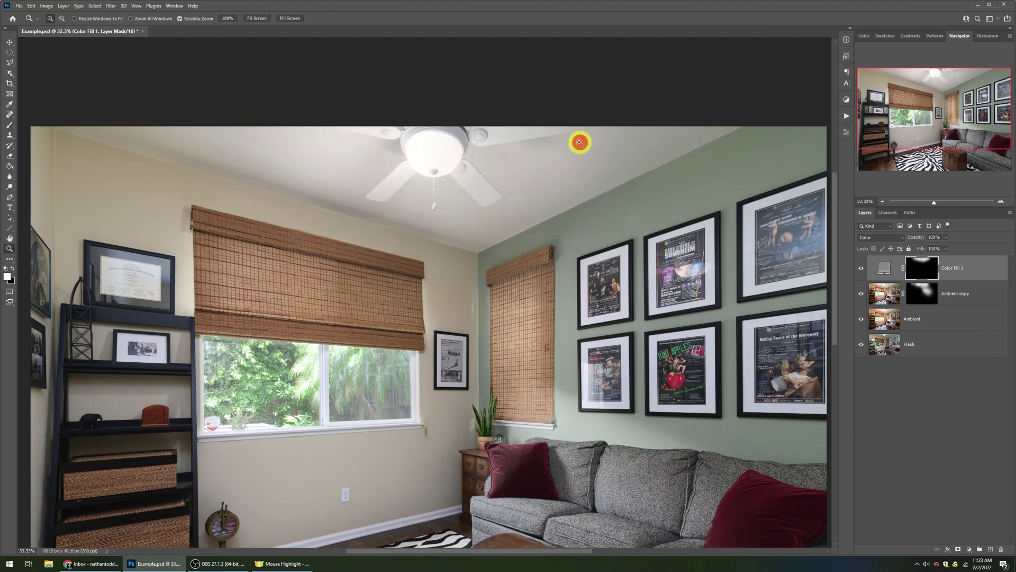
left_click(339, 155)
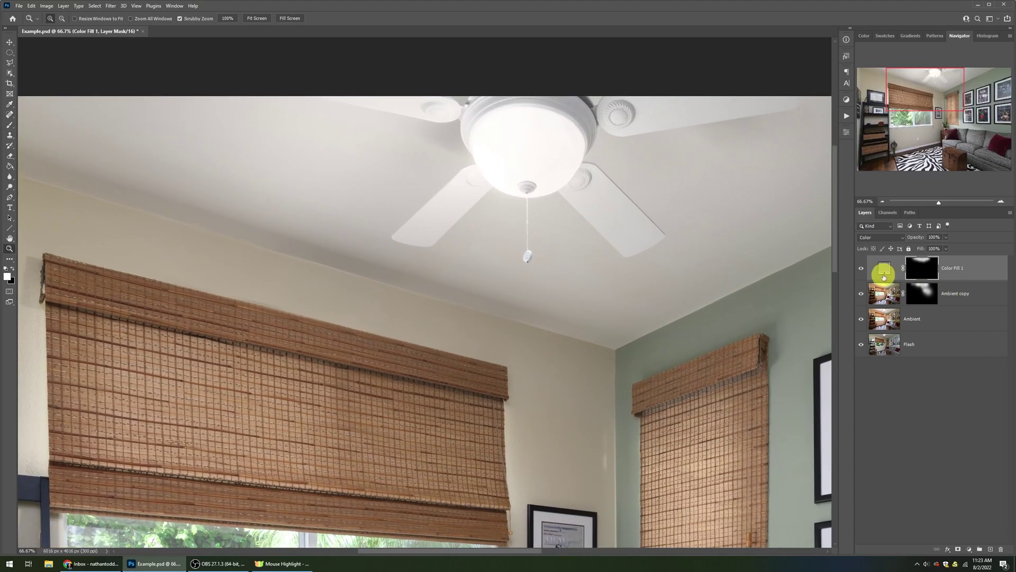
left_click(862, 269)
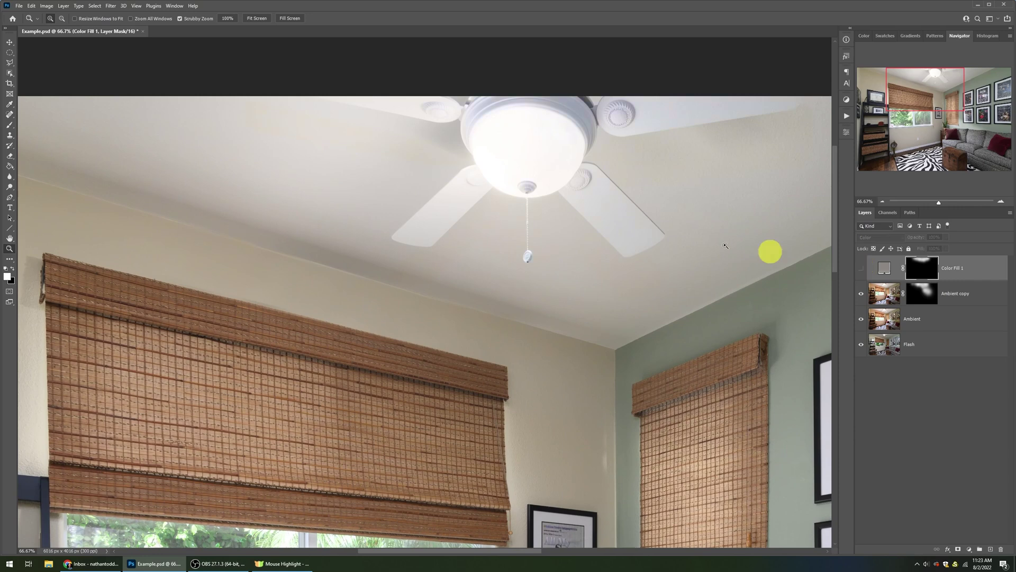
left_click(339, 131)
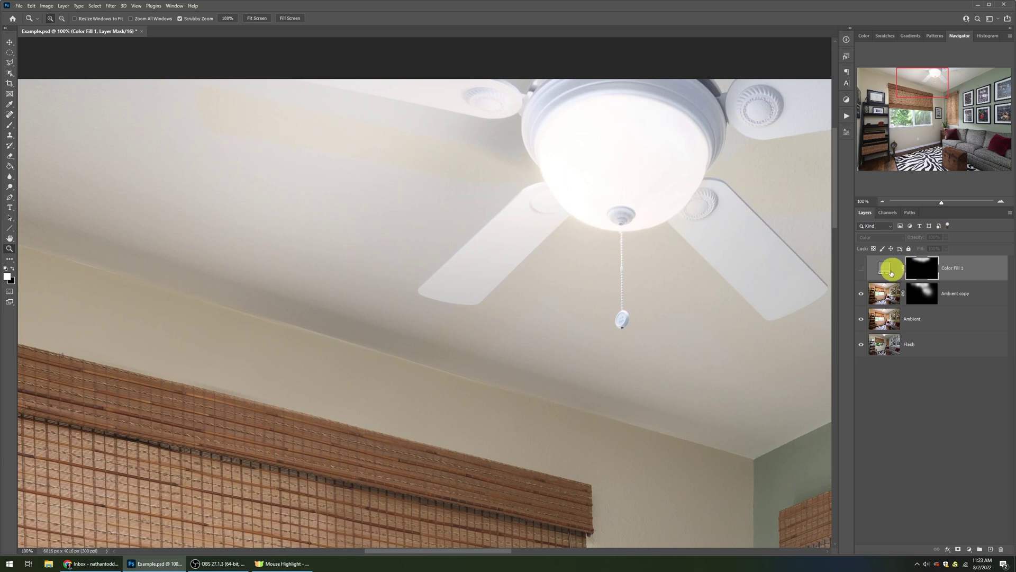
left_click(862, 269)
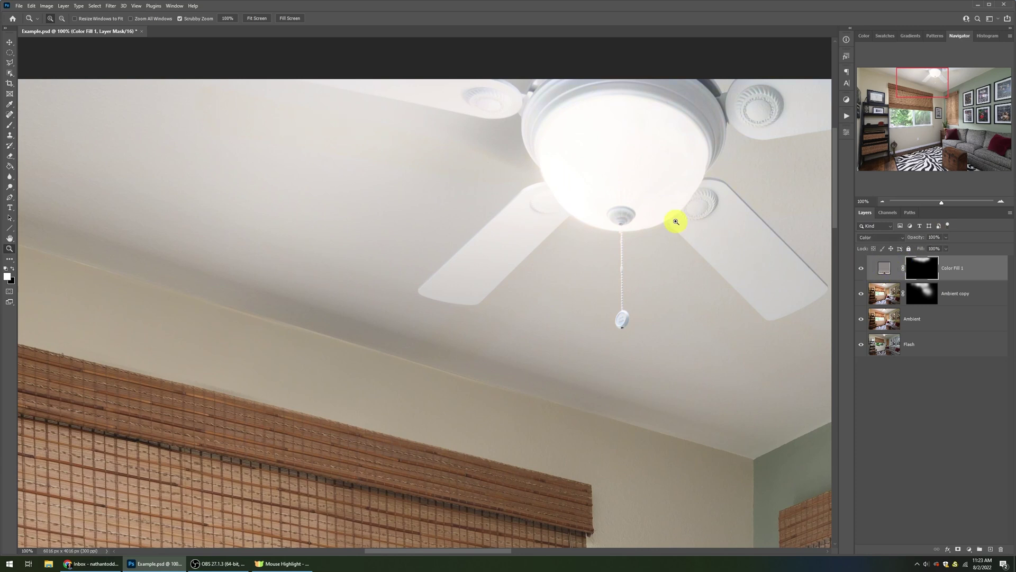
key("ctrl+0")
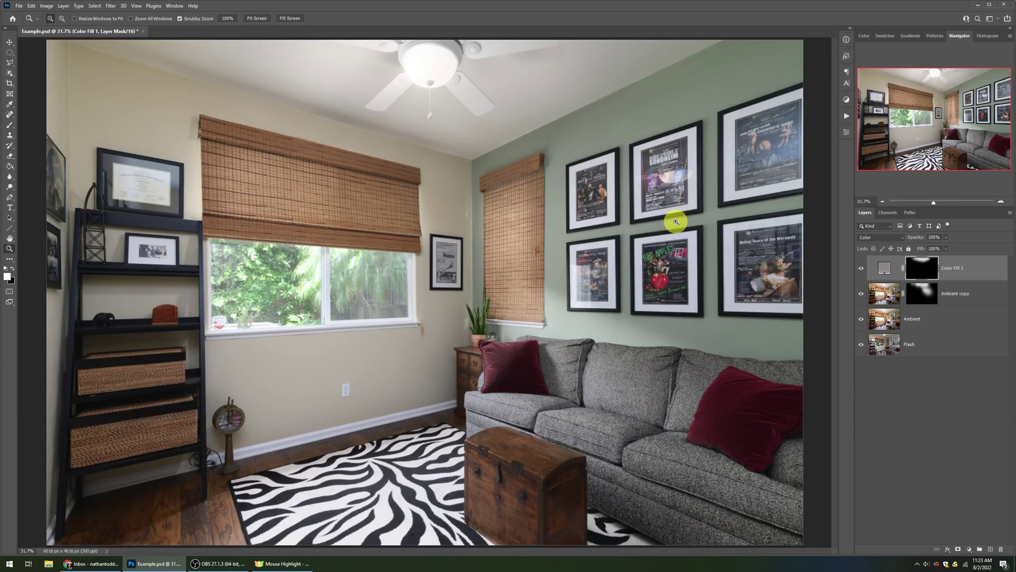
left_click(352, 72)
Paint more of the ceiling's top edge into the Ambient copy mask
left_click_drag(365, 90, 399, 143)
left_click(921, 297)
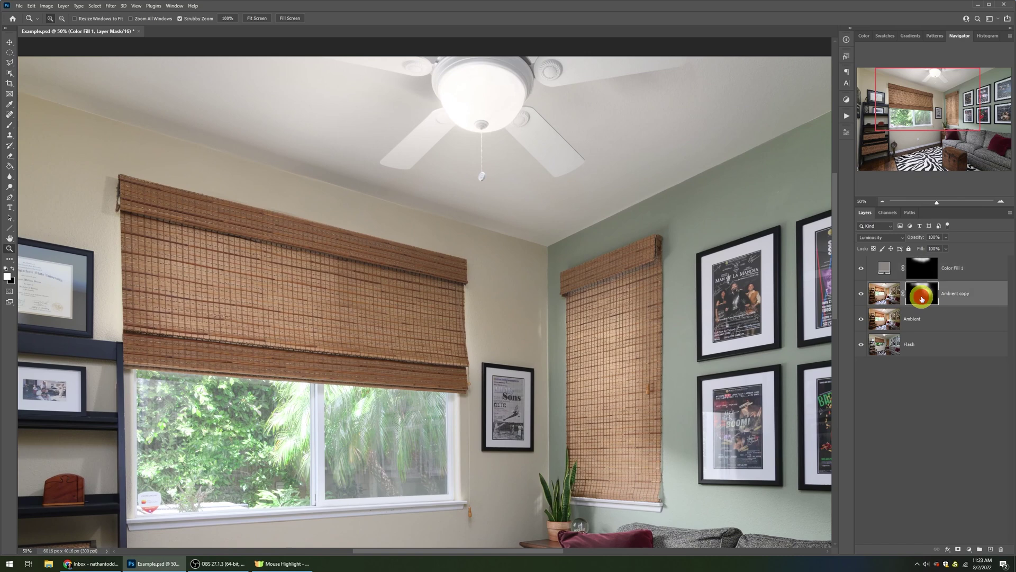
key("b")
mouse_move(309, 63)
left_mouse_down()
mouse_move(341, 88)
mouse_move(367, 93)
left_mouse_up()
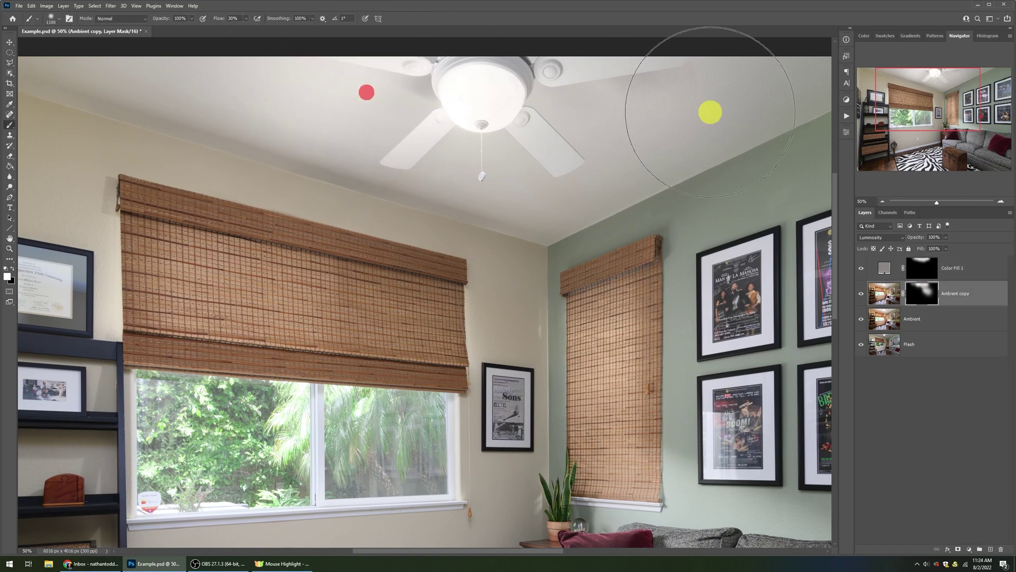
Paint a wider ceiling stroke into the Color Fill 1 mask and zoom out to review
left_click(921, 265)
mouse_move(317, 71)
left_mouse_down()
mouse_move(378, 96)
mouse_move(568, 103)
mouse_move(643, 87)
mouse_move(559, 114)
left_mouse_up()
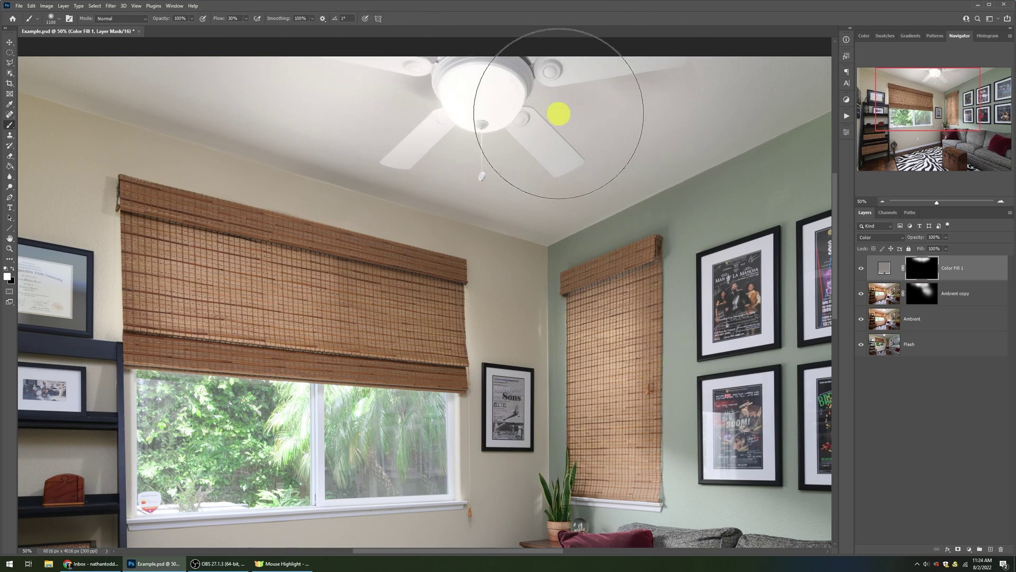
key("ctrl+0")
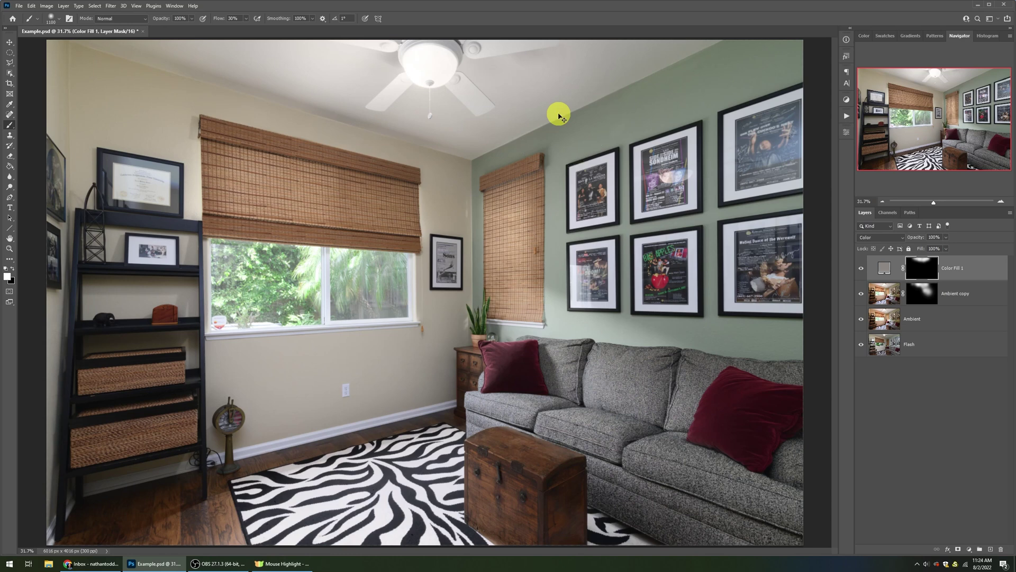
key("ctrl+minus")
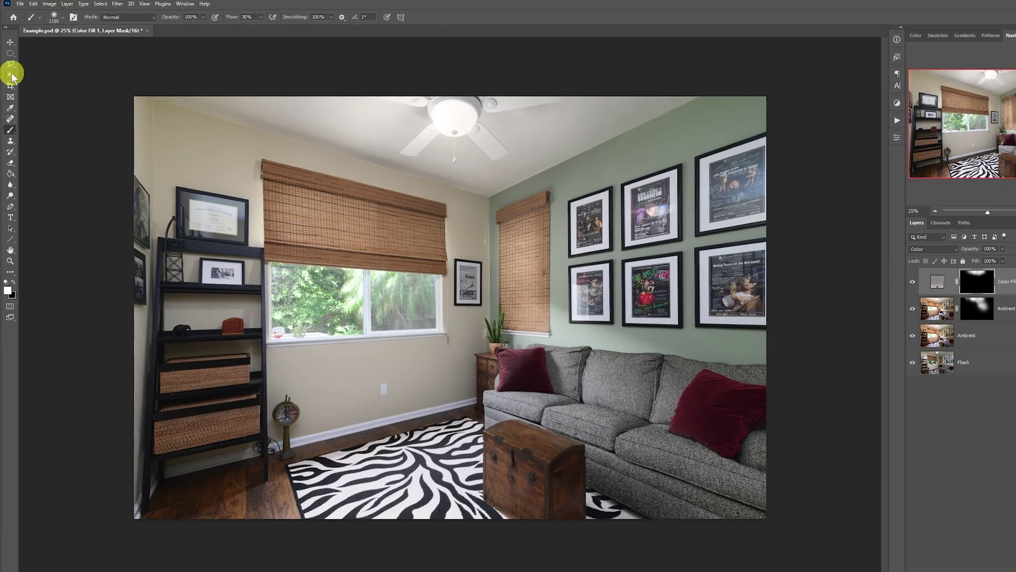
Select the ceiling fan with the Object Selection tool by boxing around it
left_click(11, 75)
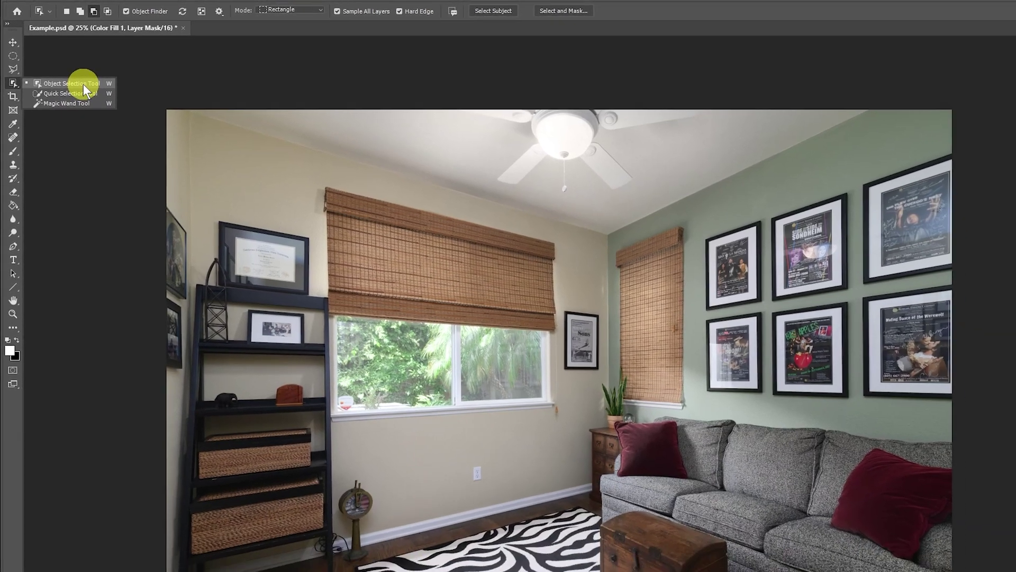
left_click(98, 92)
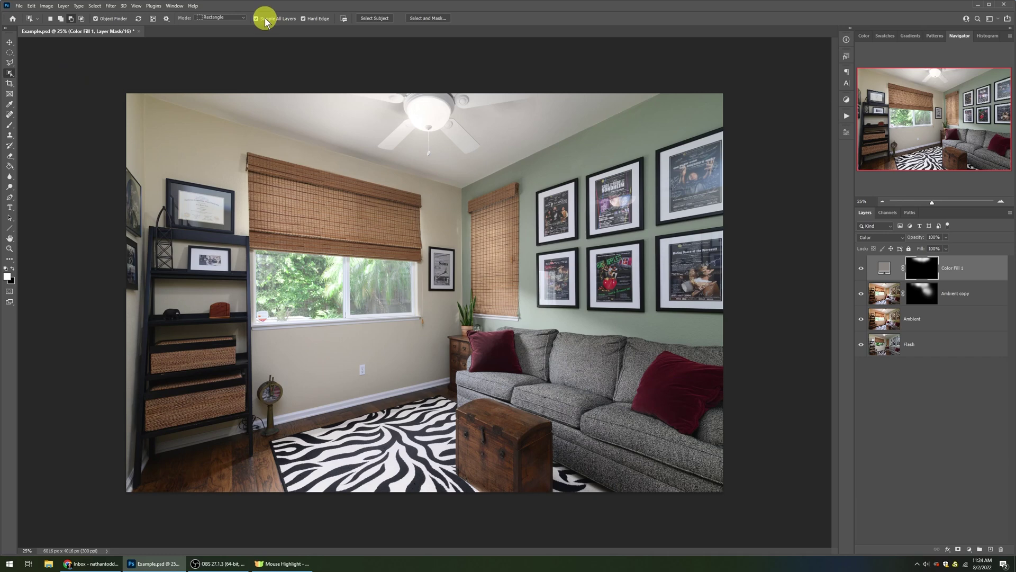
left_click_drag(333, 72, 545, 160)
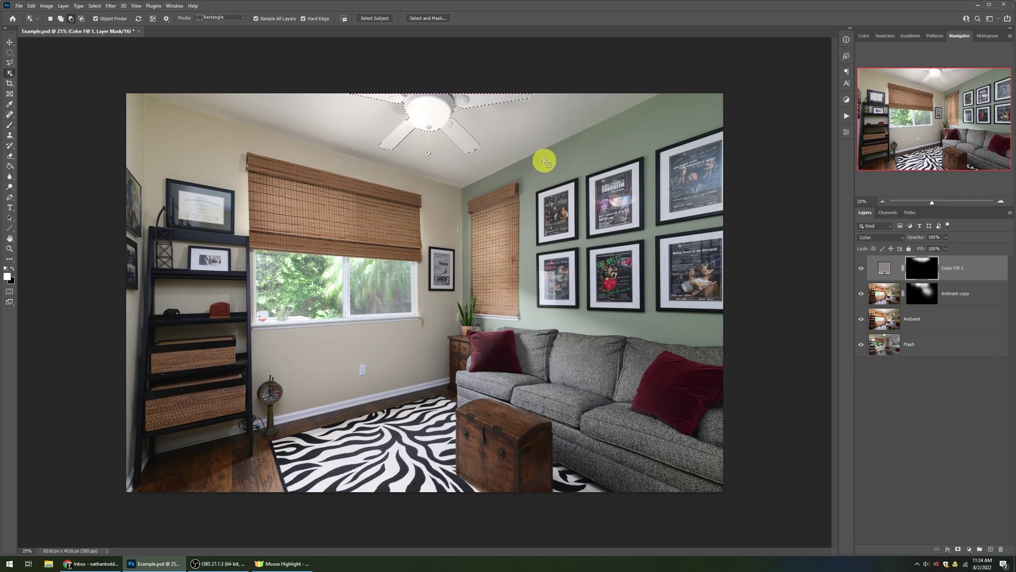
Zoom in to 50% on the fan and target the Ambient copy layer mask
key("z")
left_click(432, 105)
left_click(433, 104)
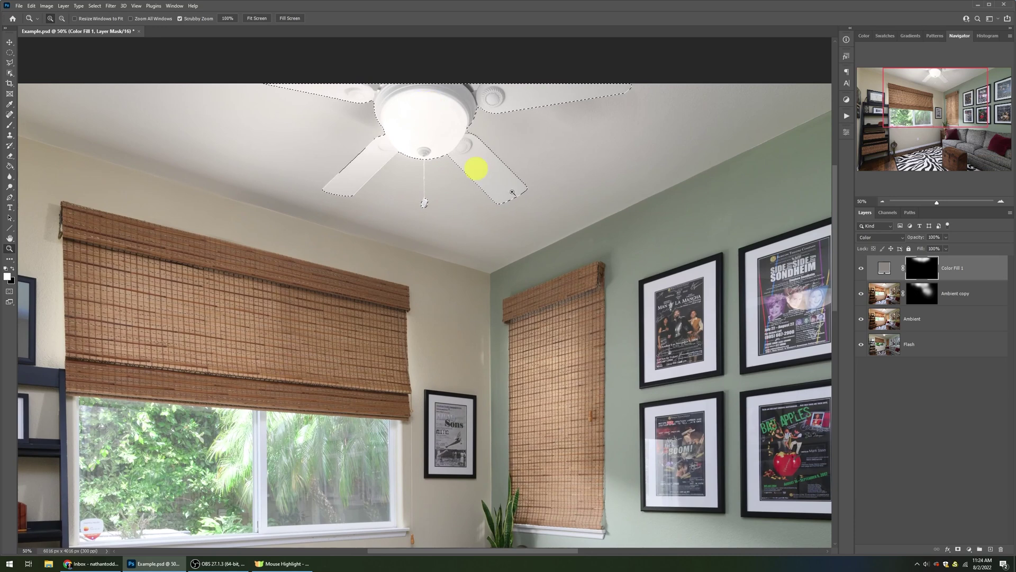
left_click(926, 269)
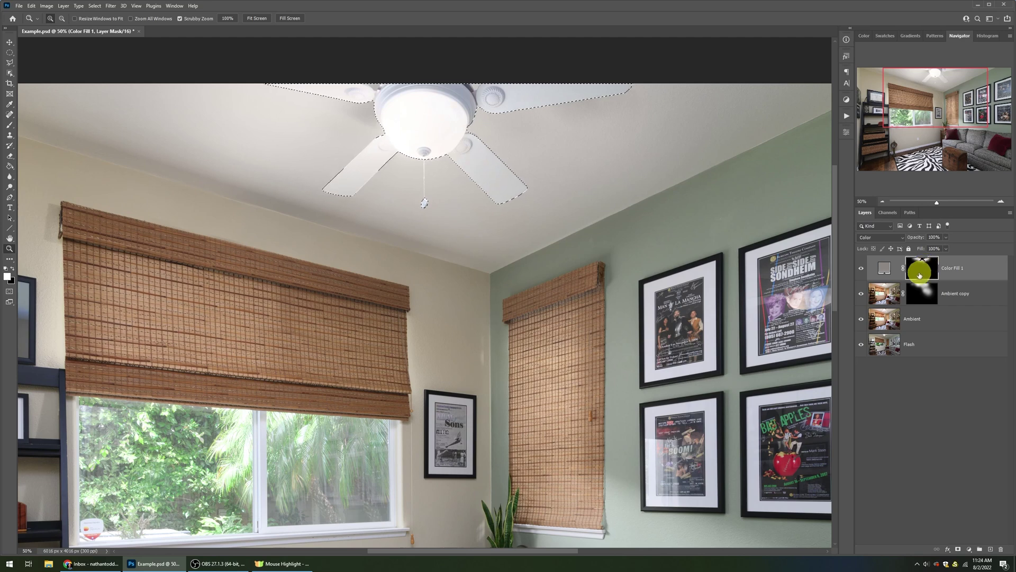
left_click(921, 295)
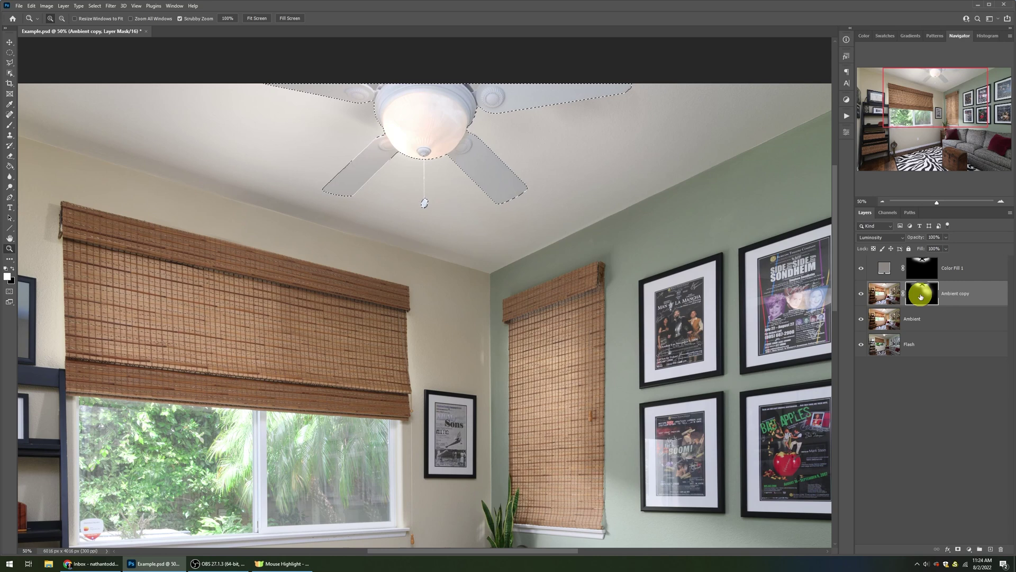
Fill the fan selection with white on the mask, erase over the light globe, and deselect
key("alt+BackSpace")
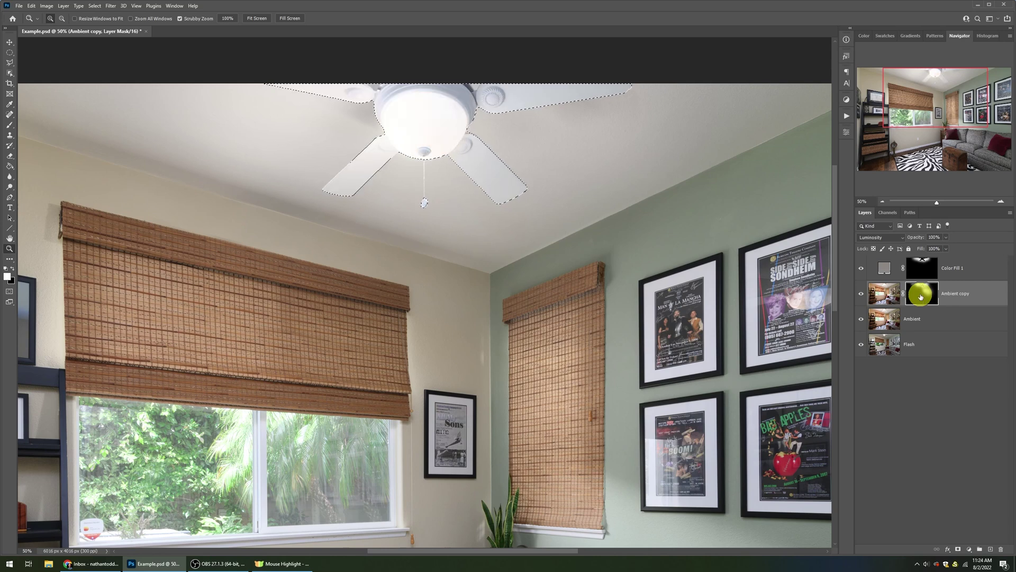
key("e")
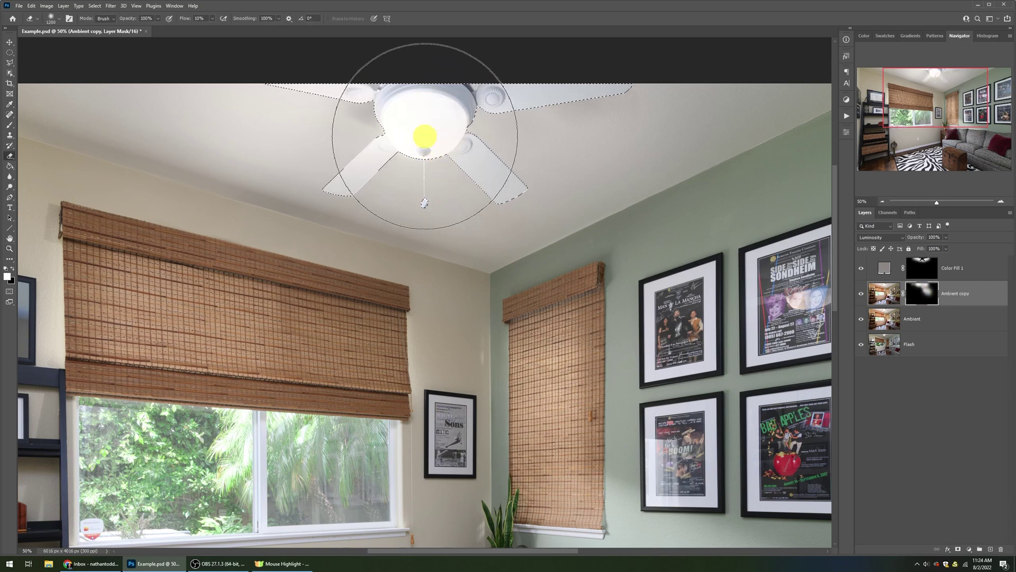
left_click(421, 124)
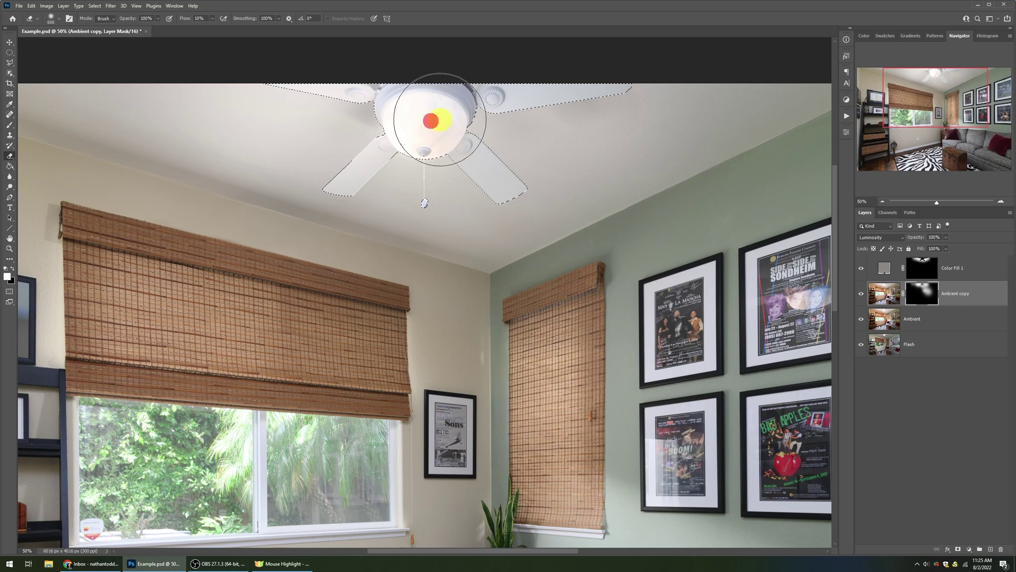
key("ctrl+d")
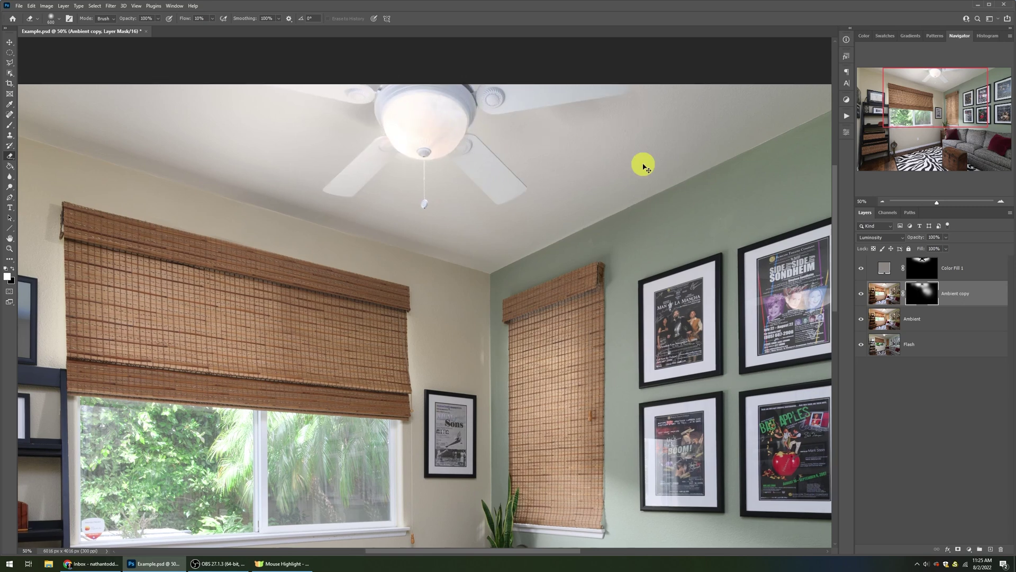
key("ctrl+minus")
key("ctrl+0")
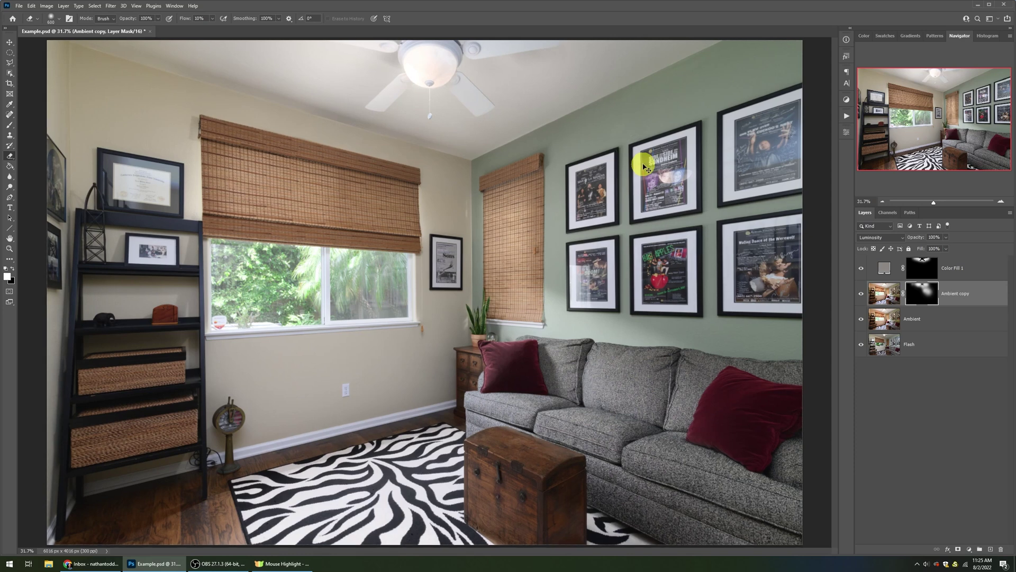
On Color Fill 1, outline the ceiling with the Polygonal Lasso from corner to corner
key("ctrl+minus")
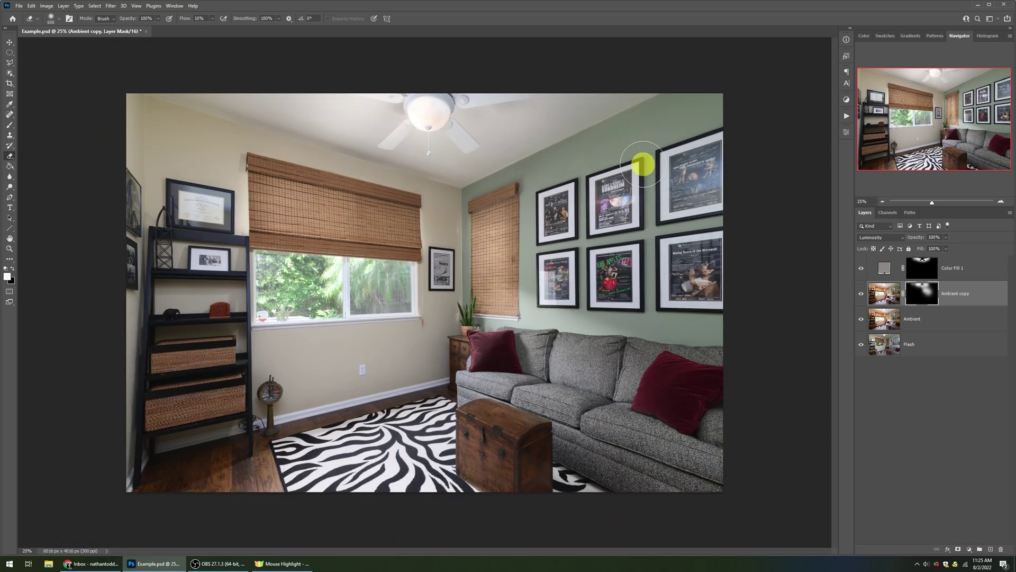
left_click(971, 269)
left_click(10, 63)
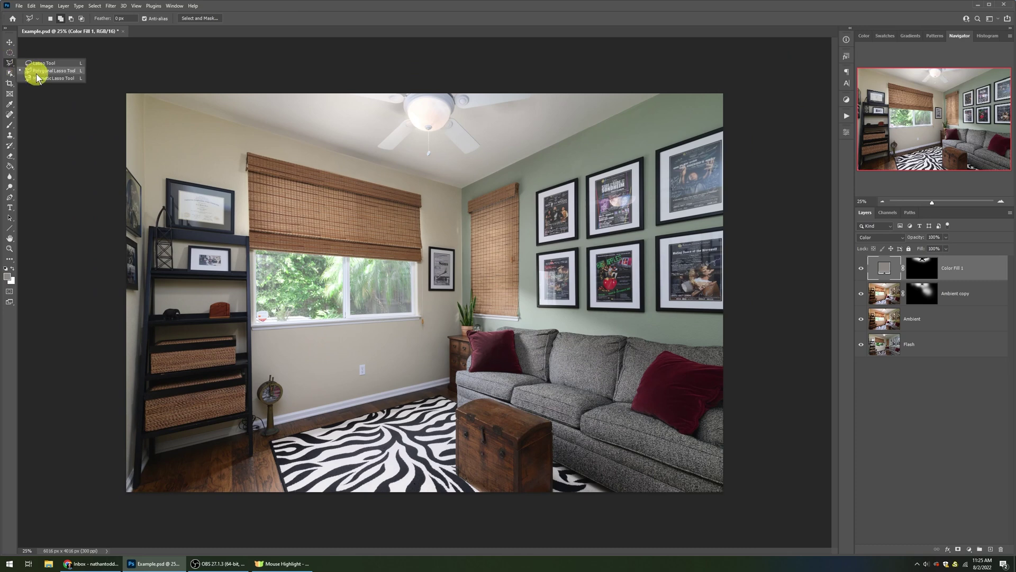
left_click(36, 73)
left_click(147, 95)
left_click(460, 186)
left_click(675, 87)
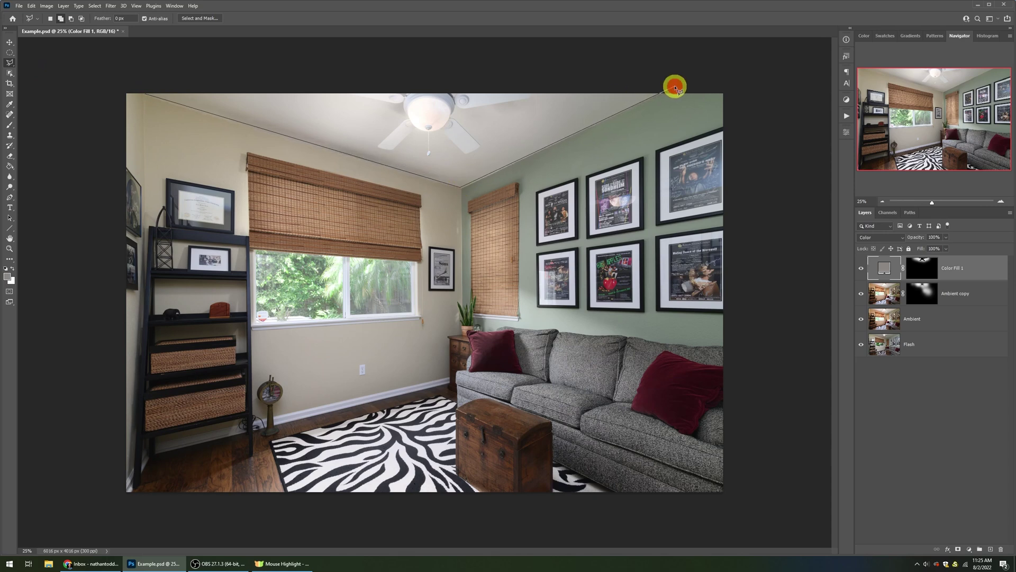
left_click(143, 82)
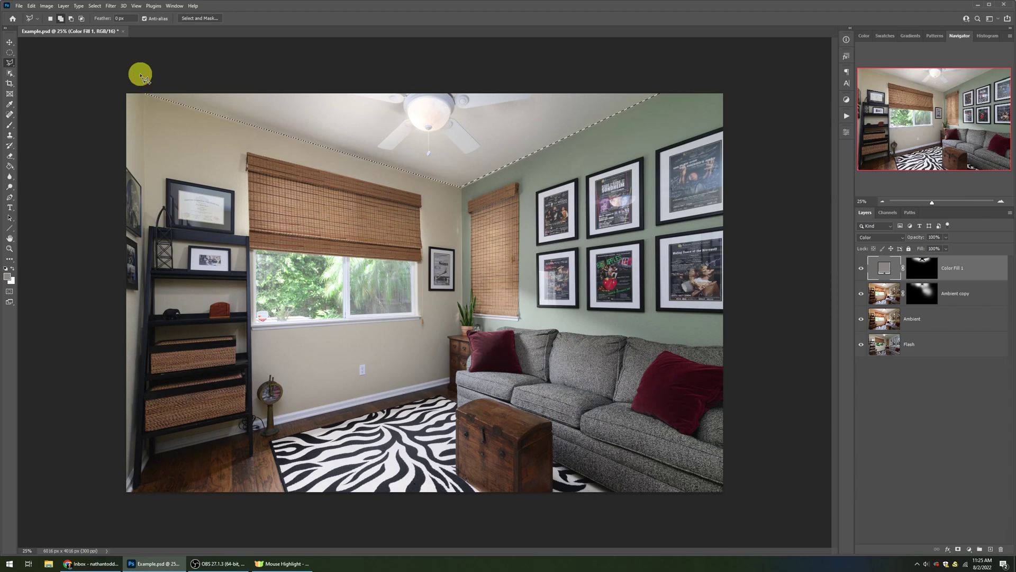
Feather the ceiling selection by 5 pixels
left_click(94, 5)
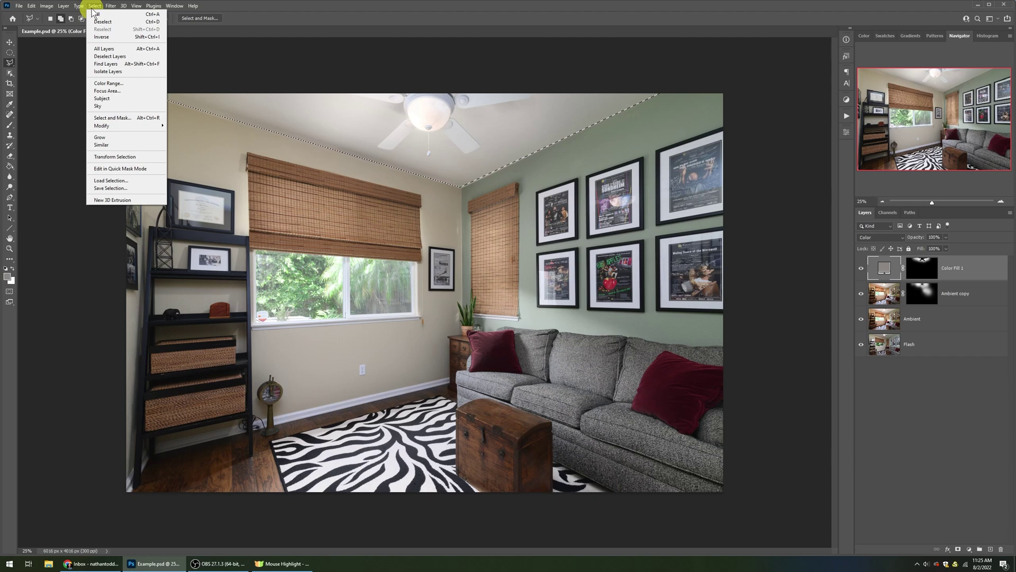
mouse_move(116, 127)
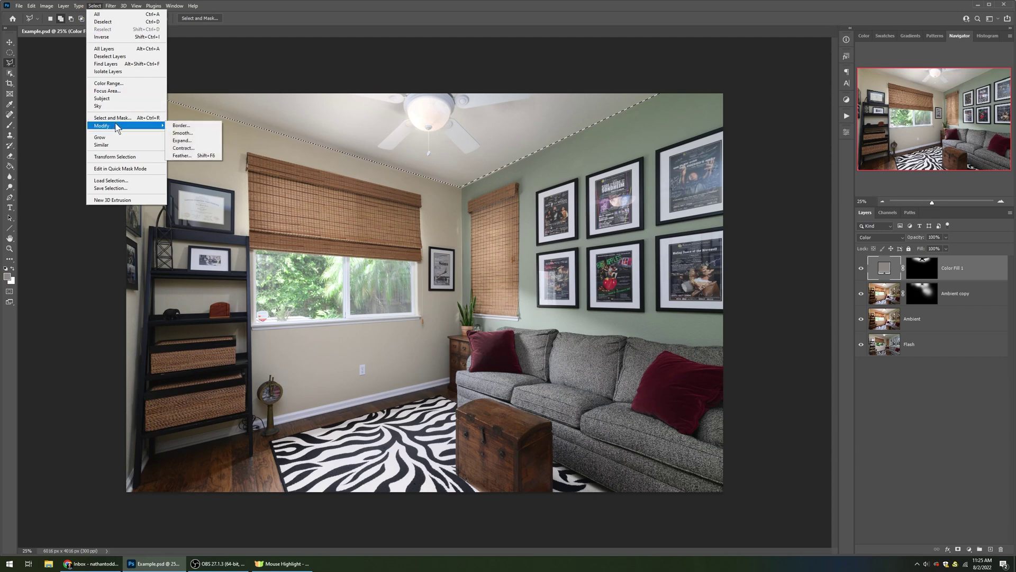
left_click(212, 157)
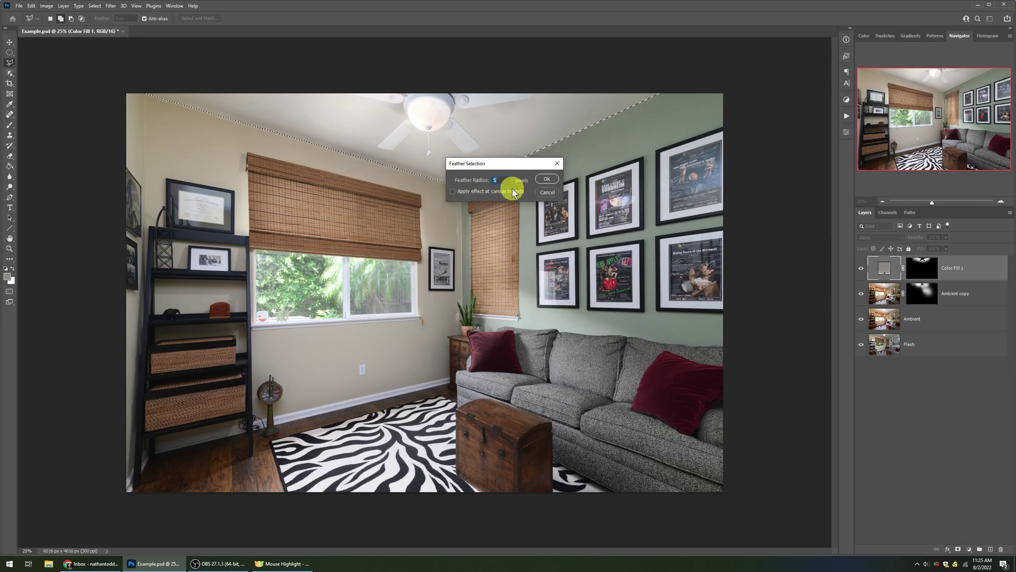
left_click(547, 181)
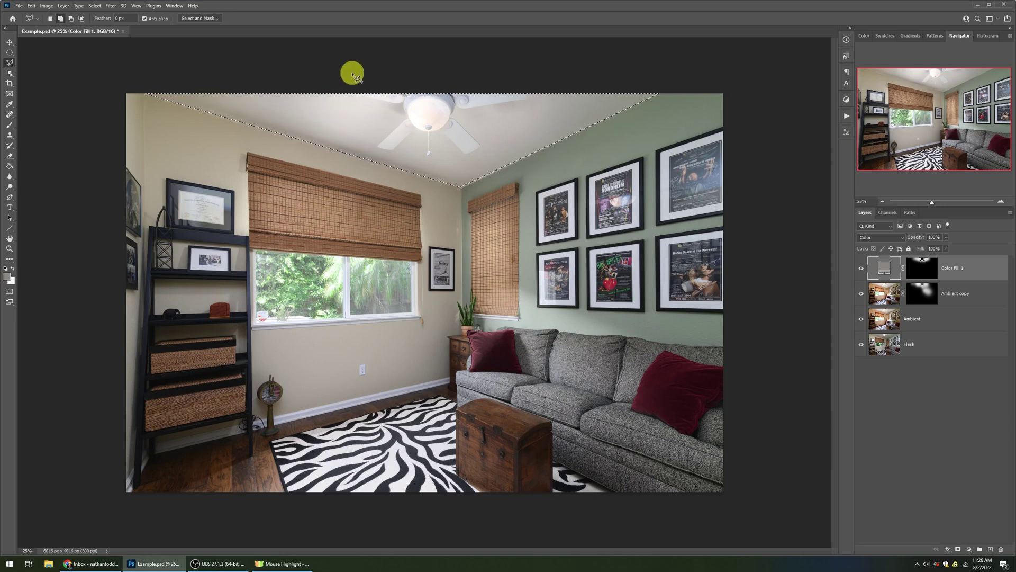
key("alt+l")
Add Hue/Saturation 1 on the ceiling selection and drag its Saturation down to -40
mouse_move(79, 112)
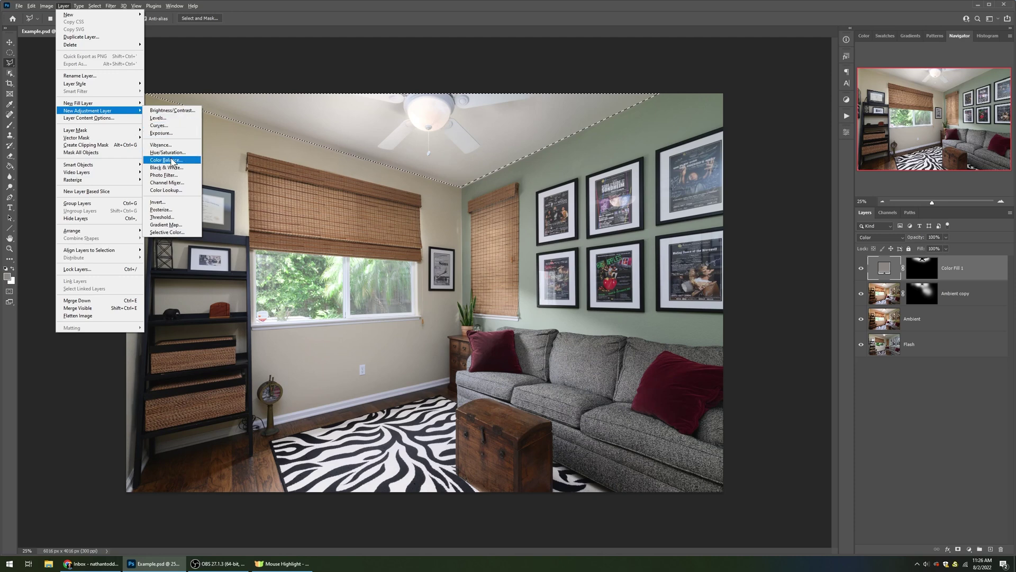
left_click(172, 154)
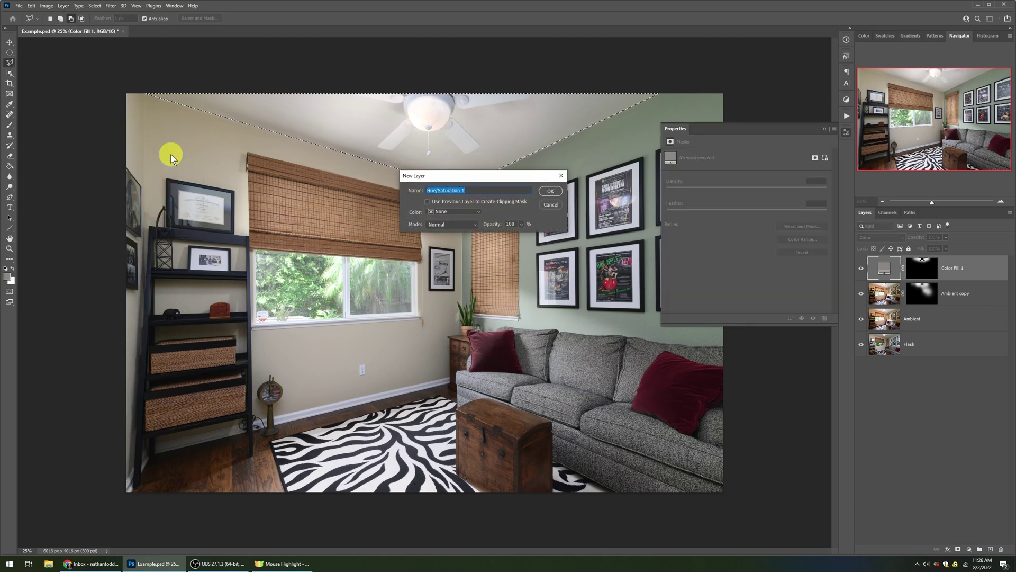
key("Return")
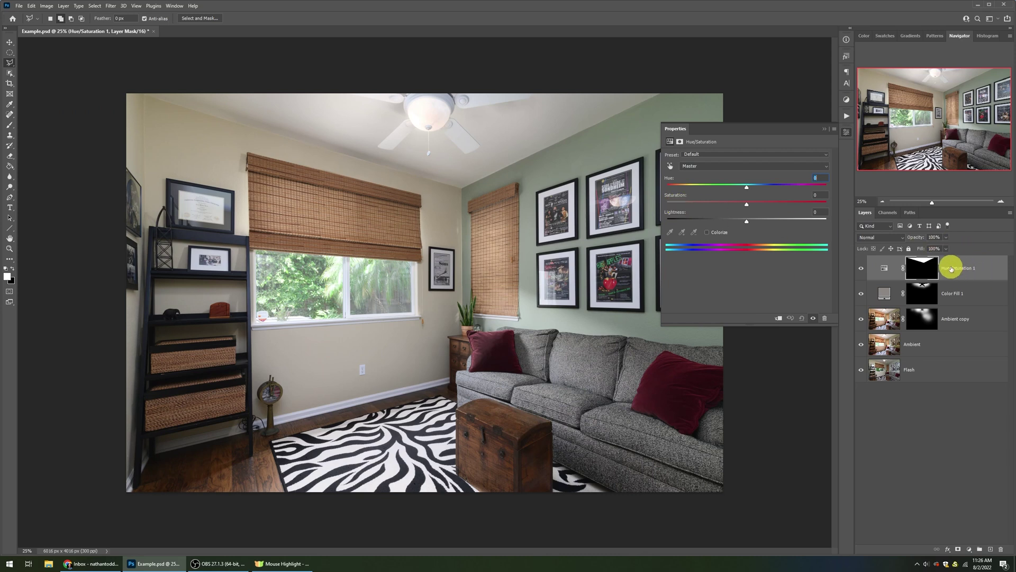
left_click(922, 265)
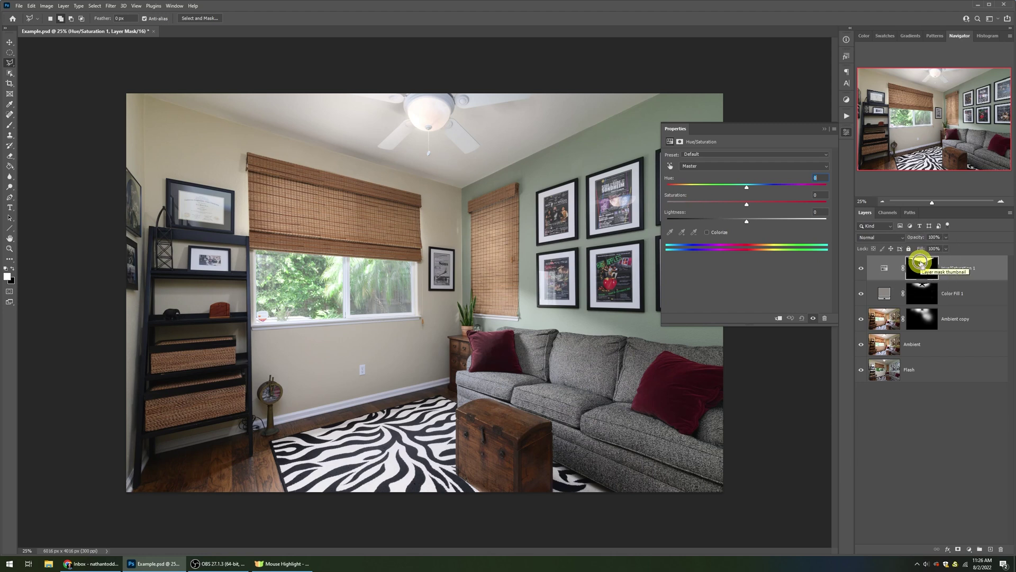
left_click(751, 204)
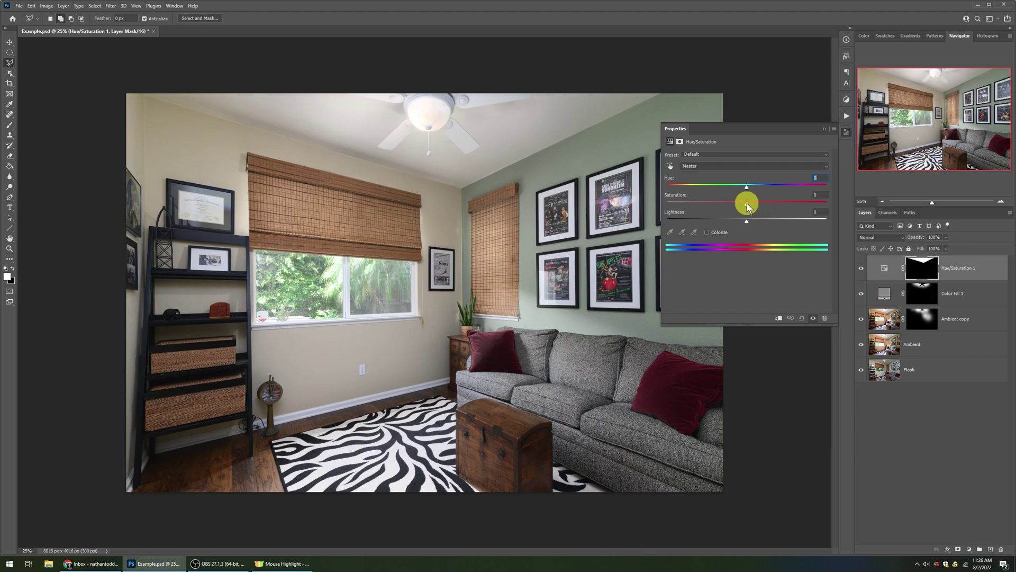
left_click_drag(747, 206, 715, 207)
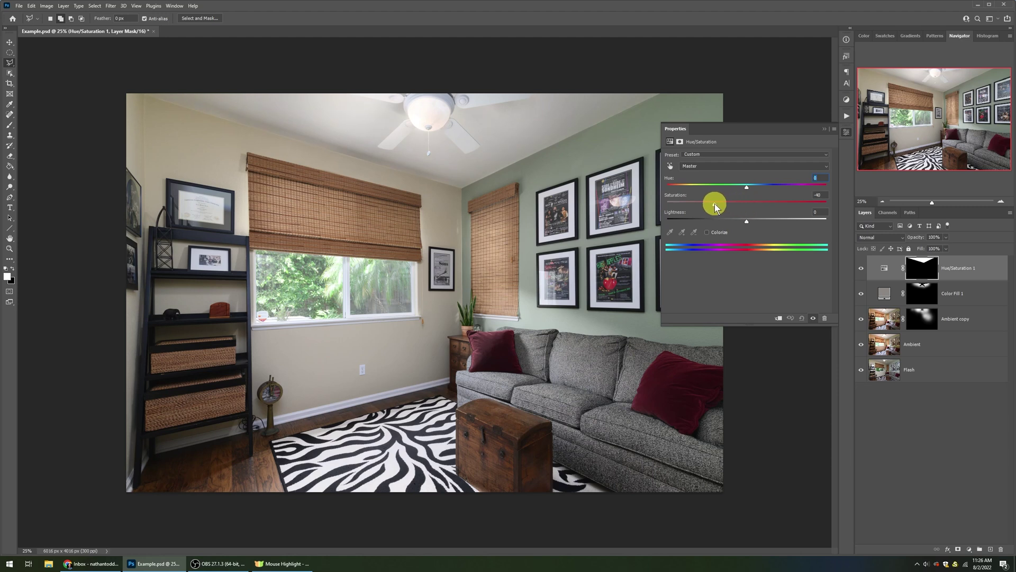
left_click(823, 129)
left_click(861, 372)
Make the Ambient, Ambient copy, Color Fill 1 and Hue/Saturation 1 layers visible again
key("ctrl+plus")
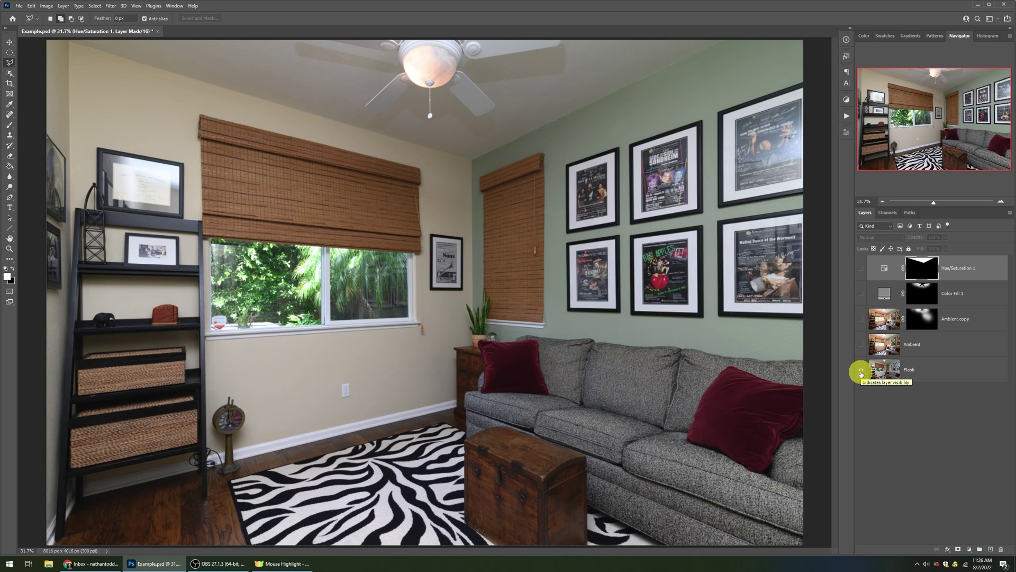
left_click(862, 344)
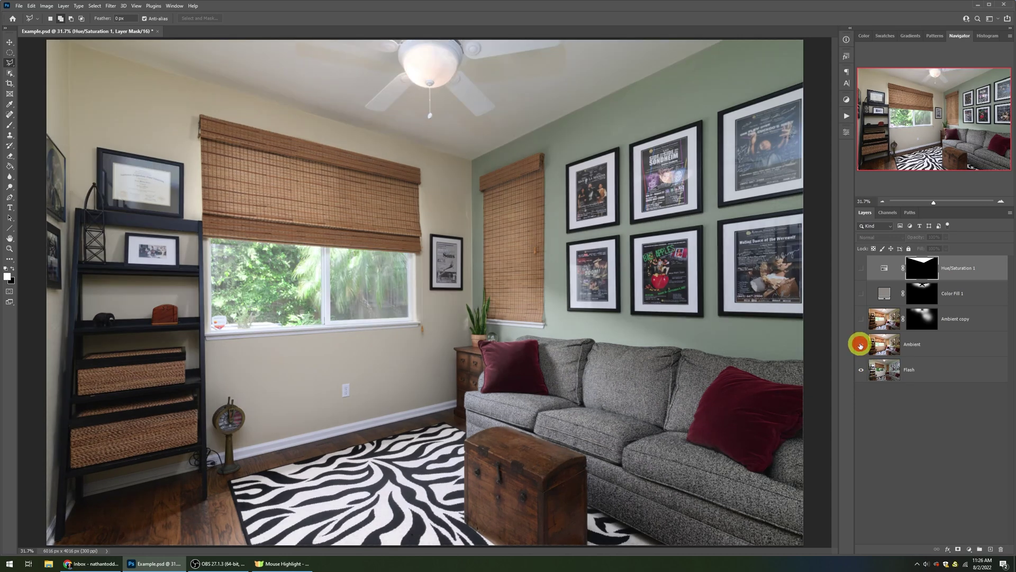
left_click(860, 319)
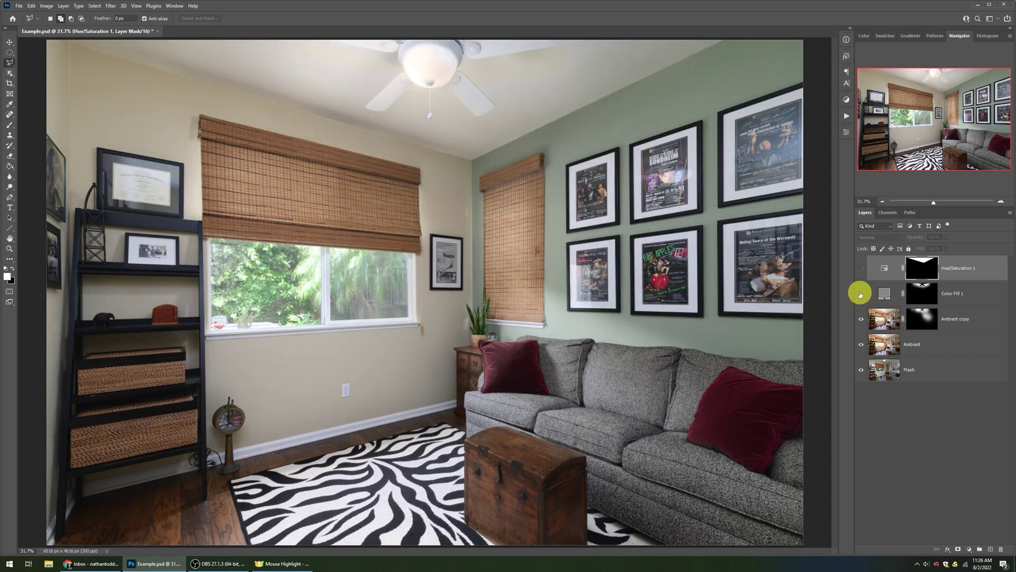
left_click(860, 295)
left_click(861, 268)
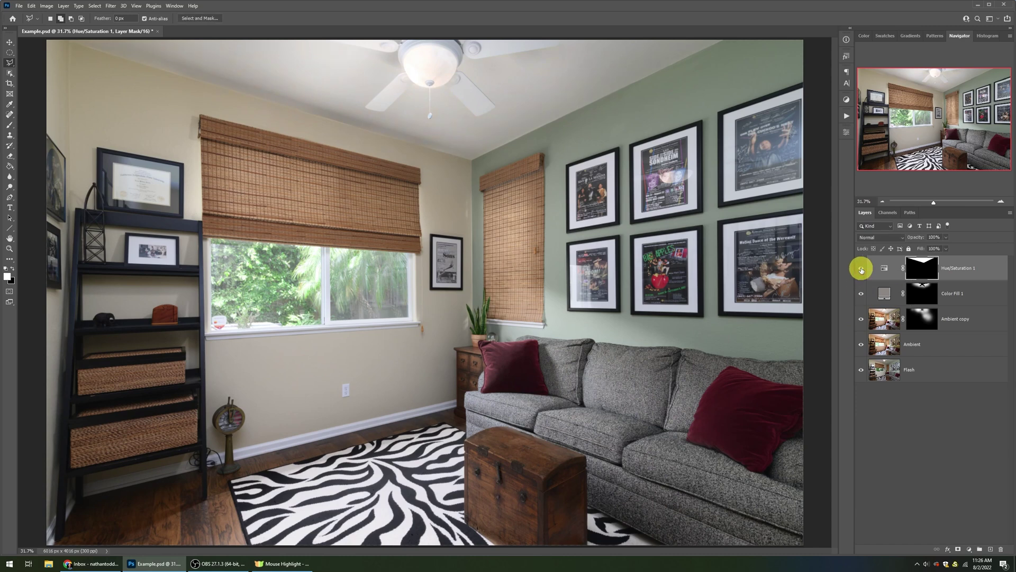